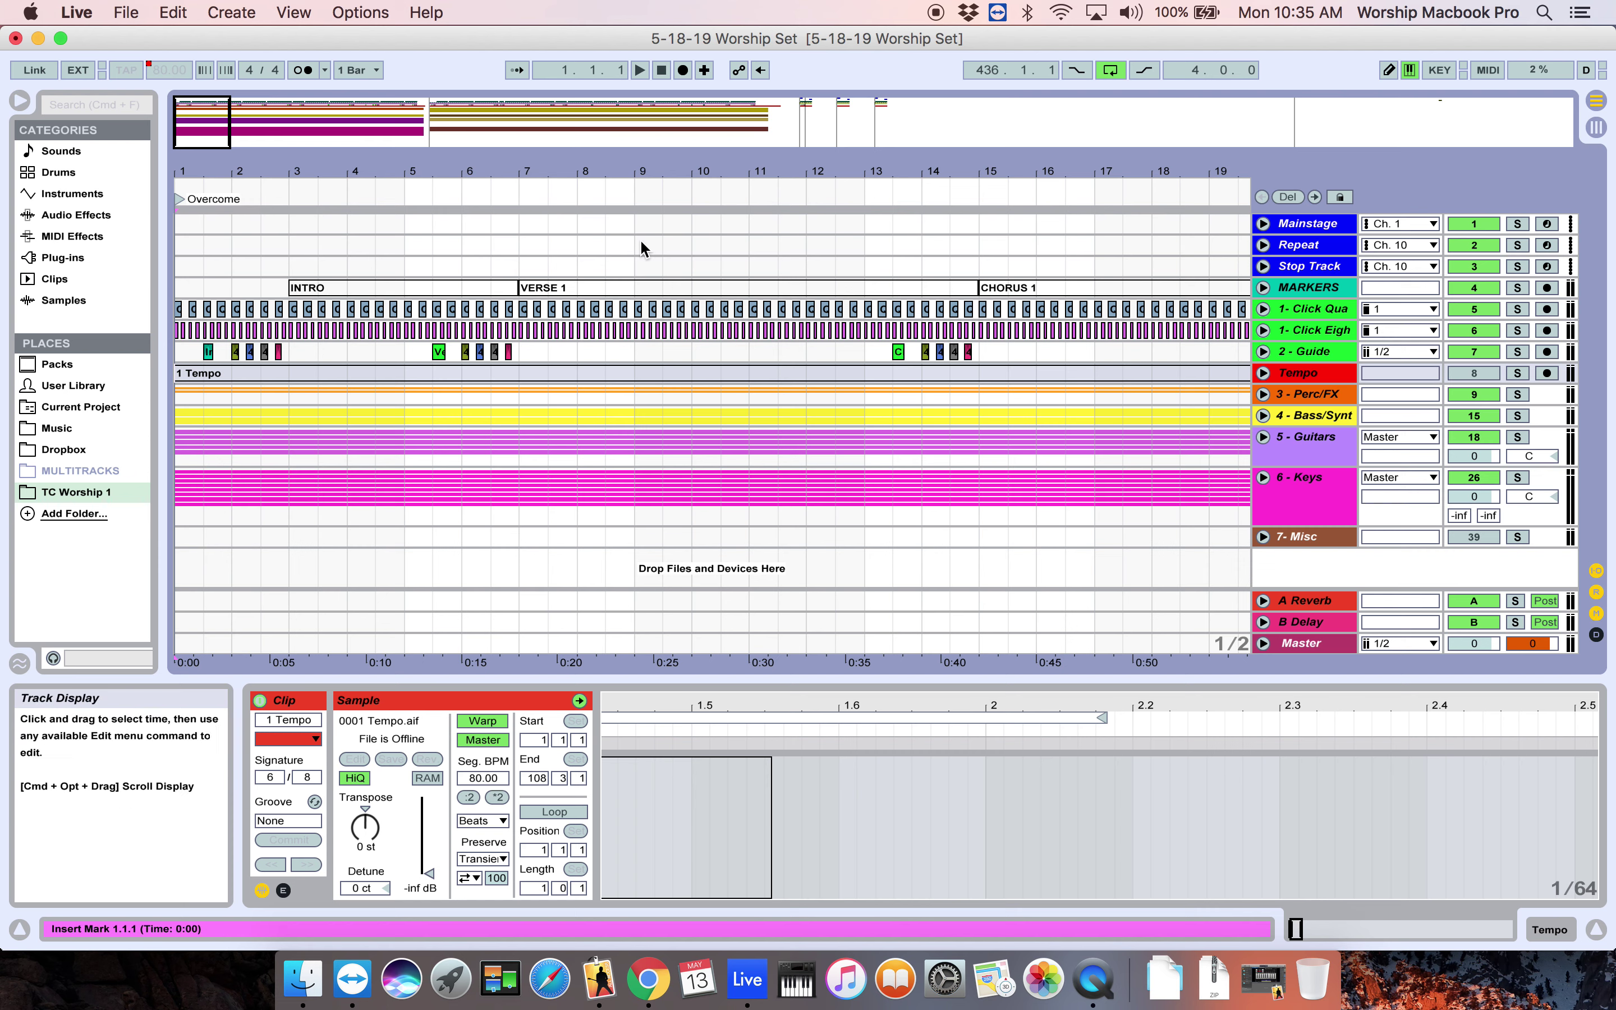
Unfold the 3 - Perc/FX group, look through its drum and loop tracks, and fold it again.
click(1264, 395)
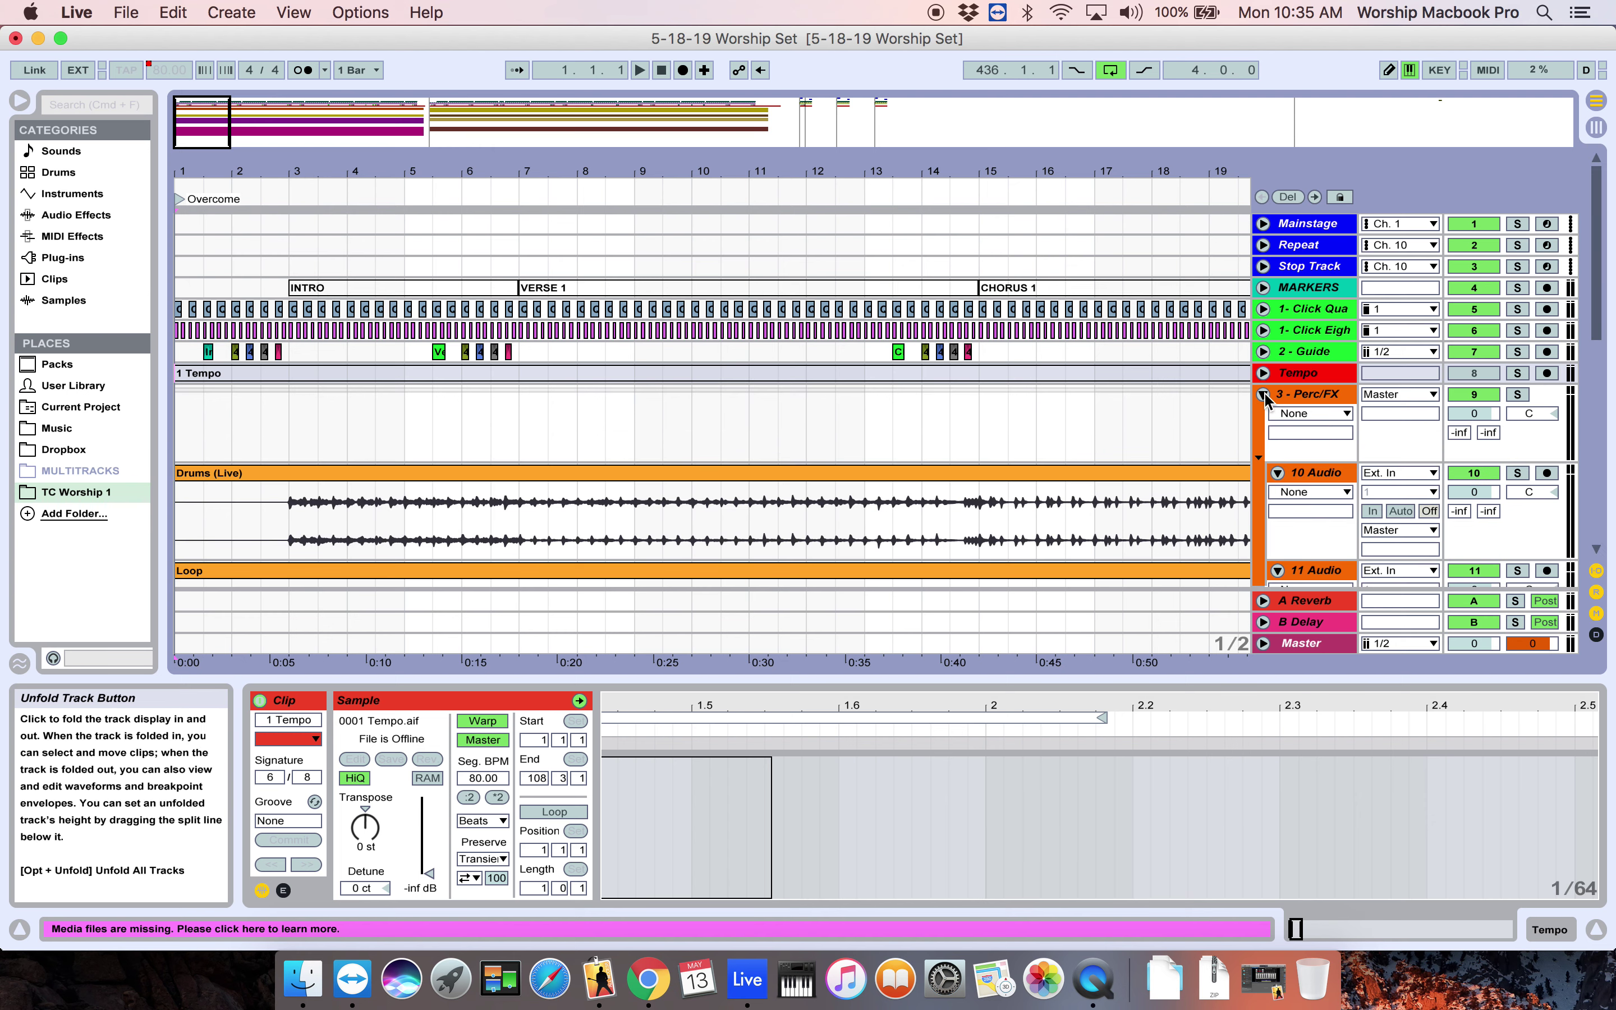
scroll(1272, 460, down, 3)
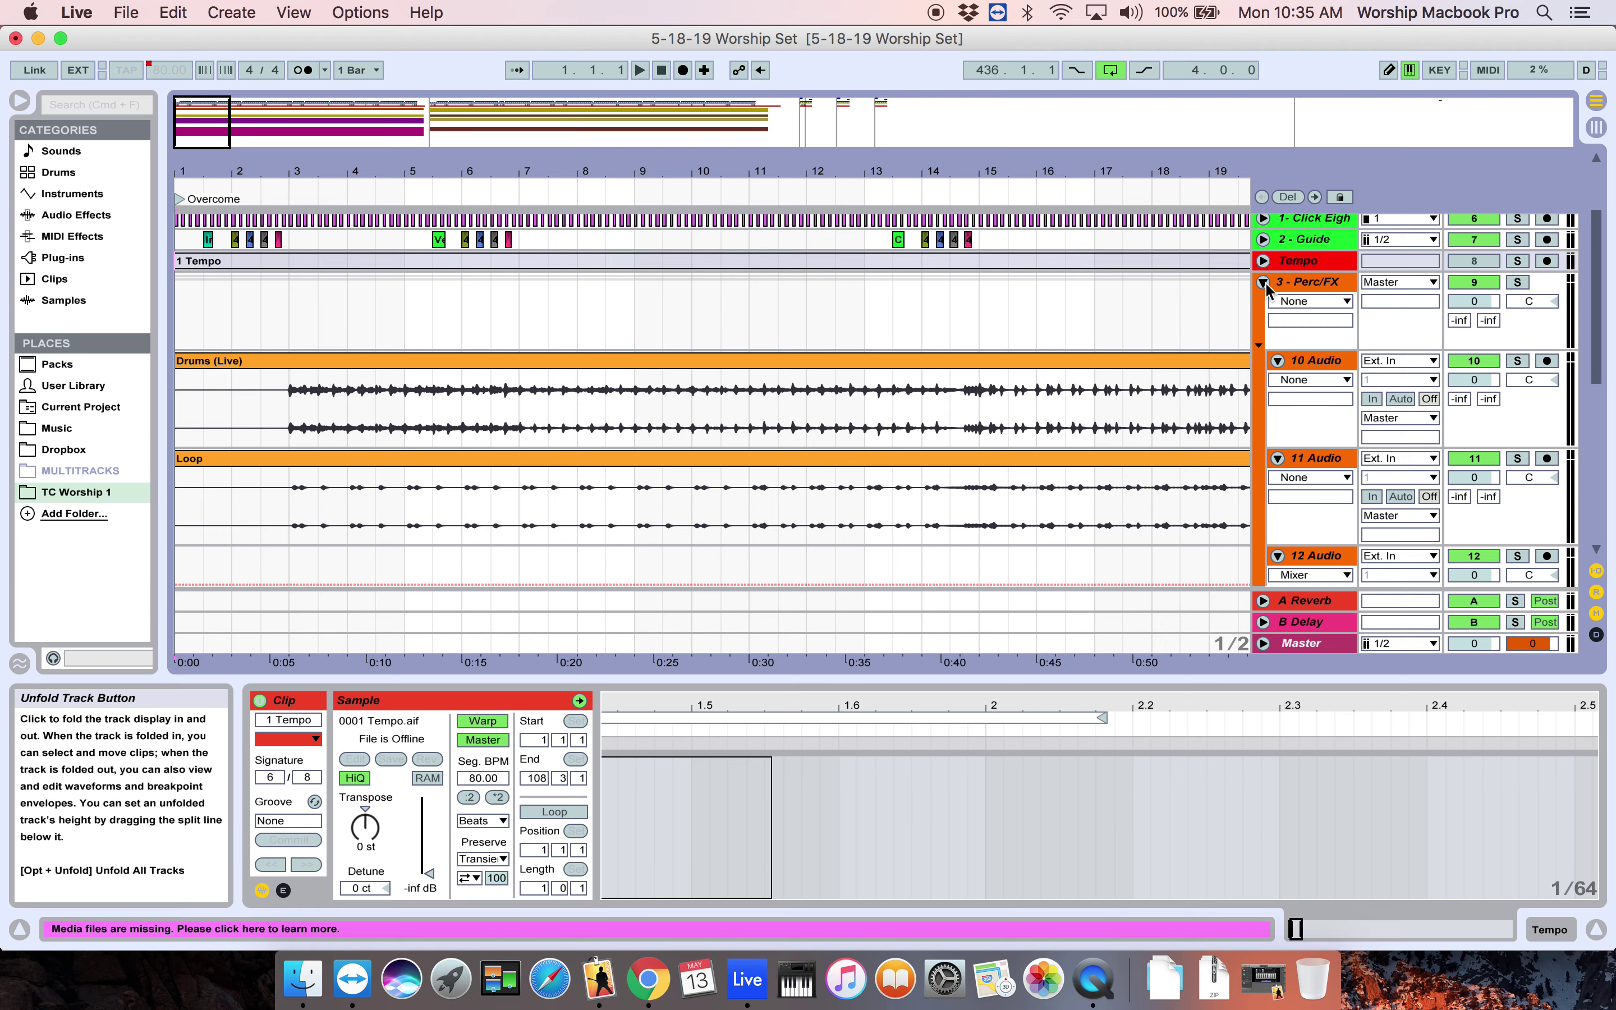
scroll(1135, 394, down, 5)
scroll(1176, 347, up, 3)
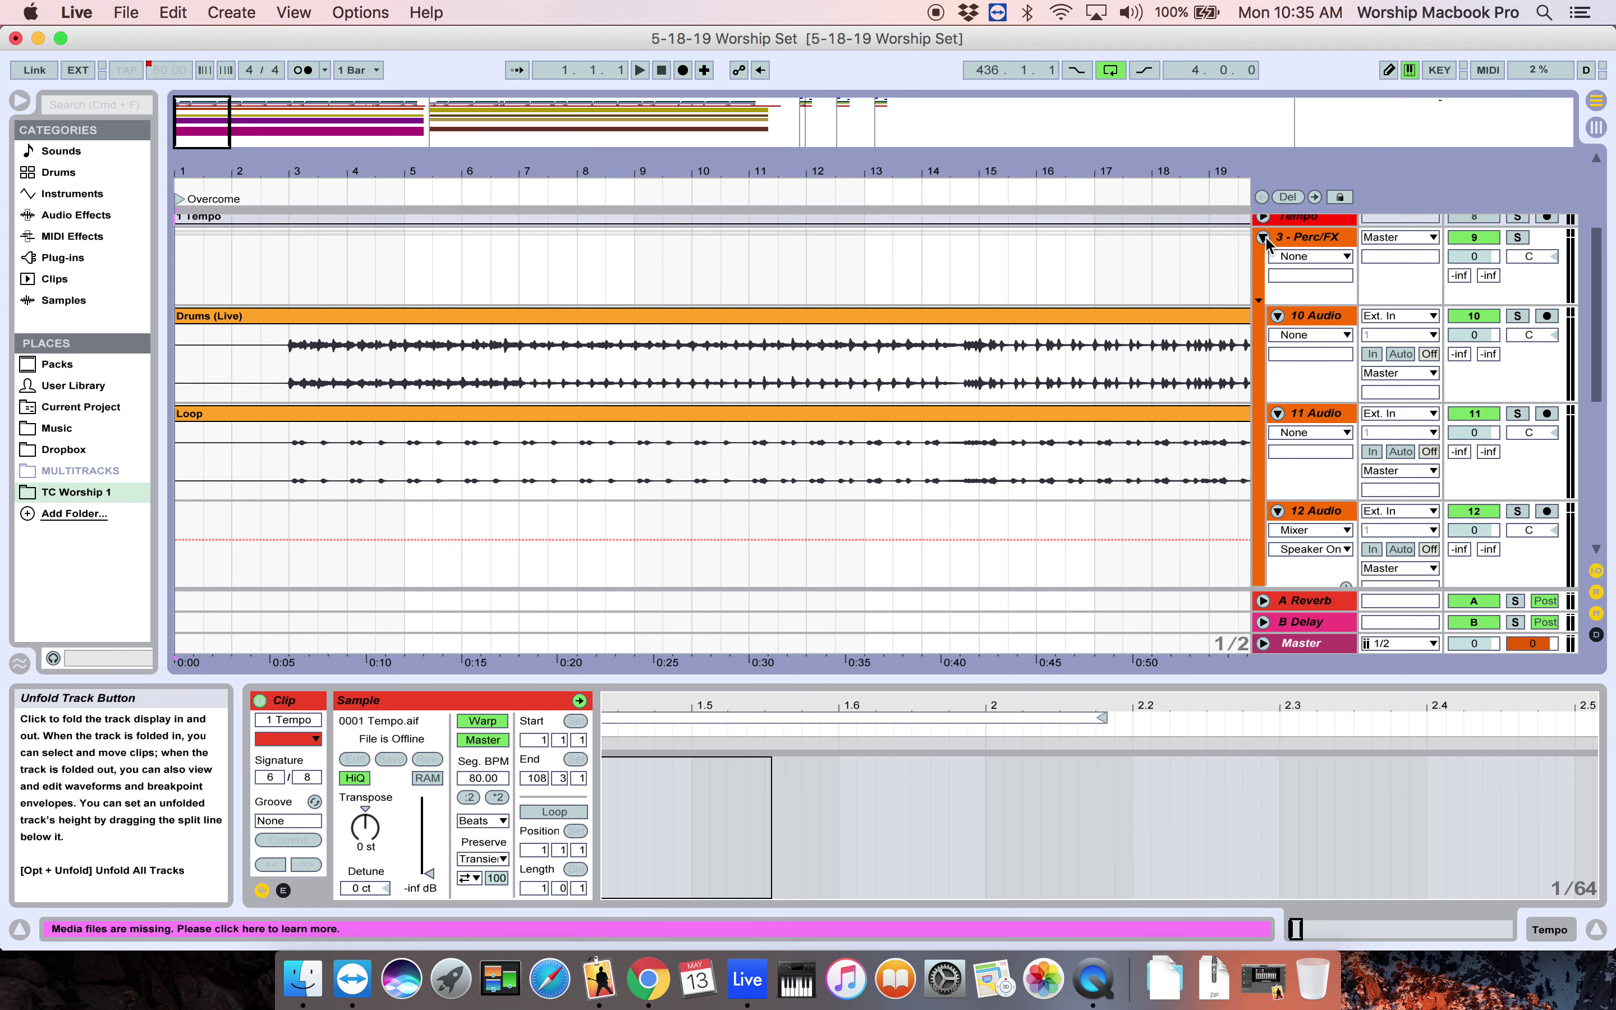
click(1264, 239)
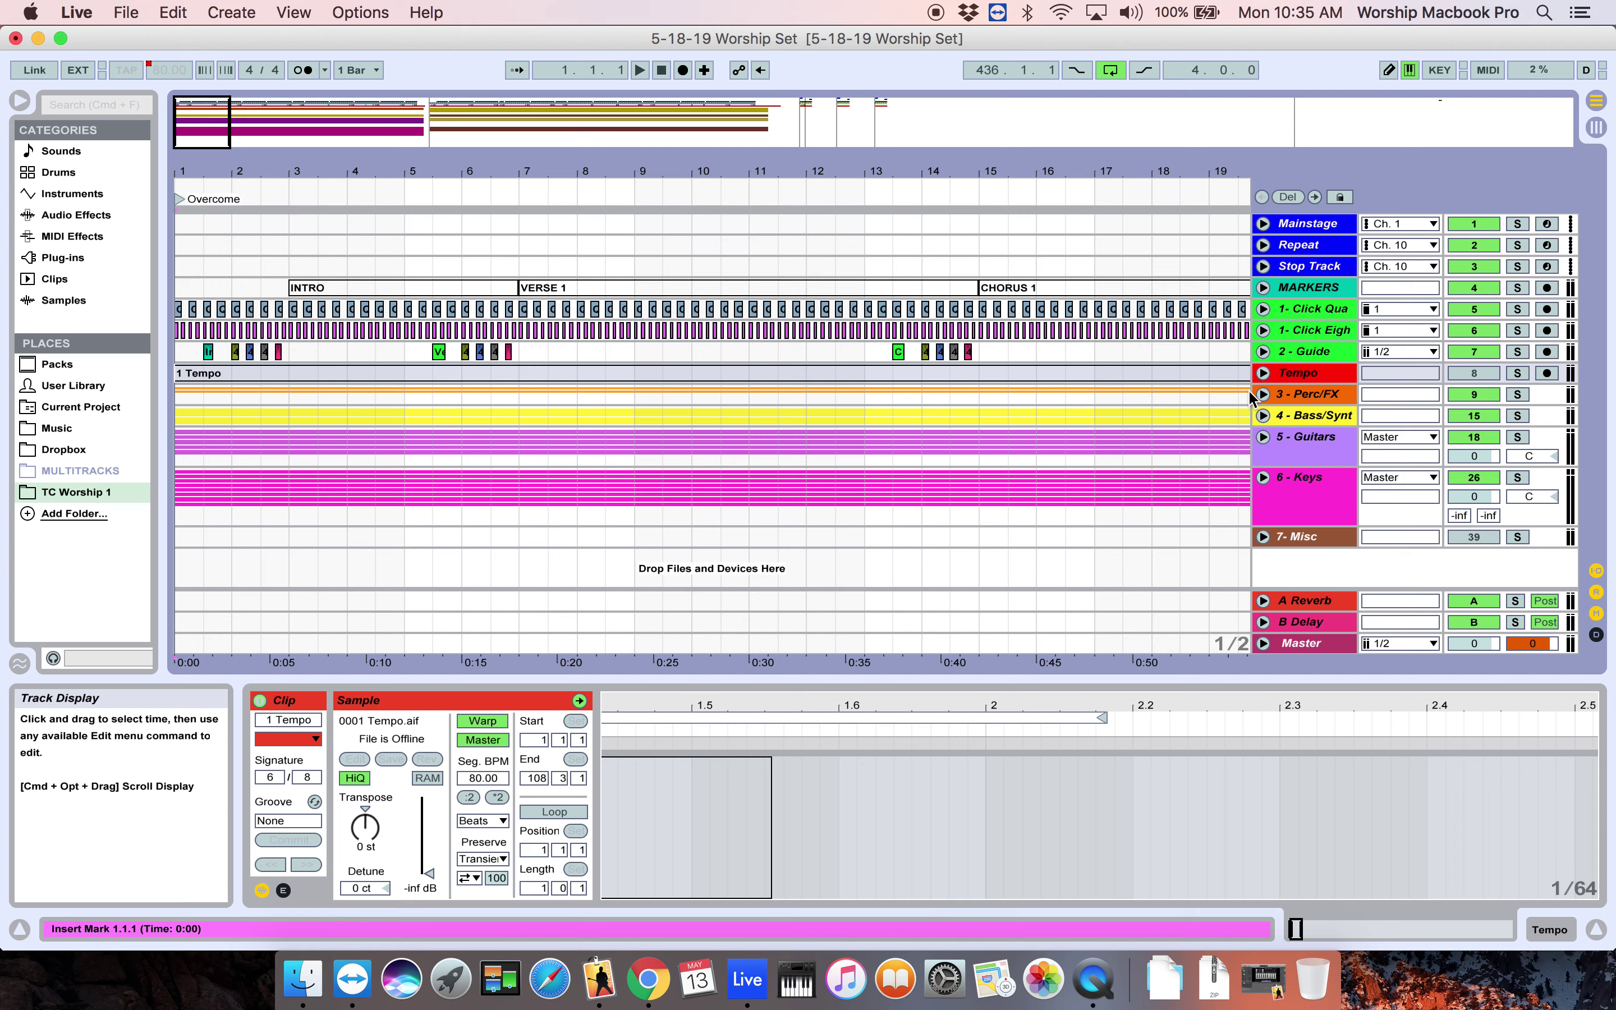
Unfold the 4 - Bass/Synth group, solo the Bass track and play a short passage from bar 3.
click(1262, 415)
scroll(1120, 391, down, 5)
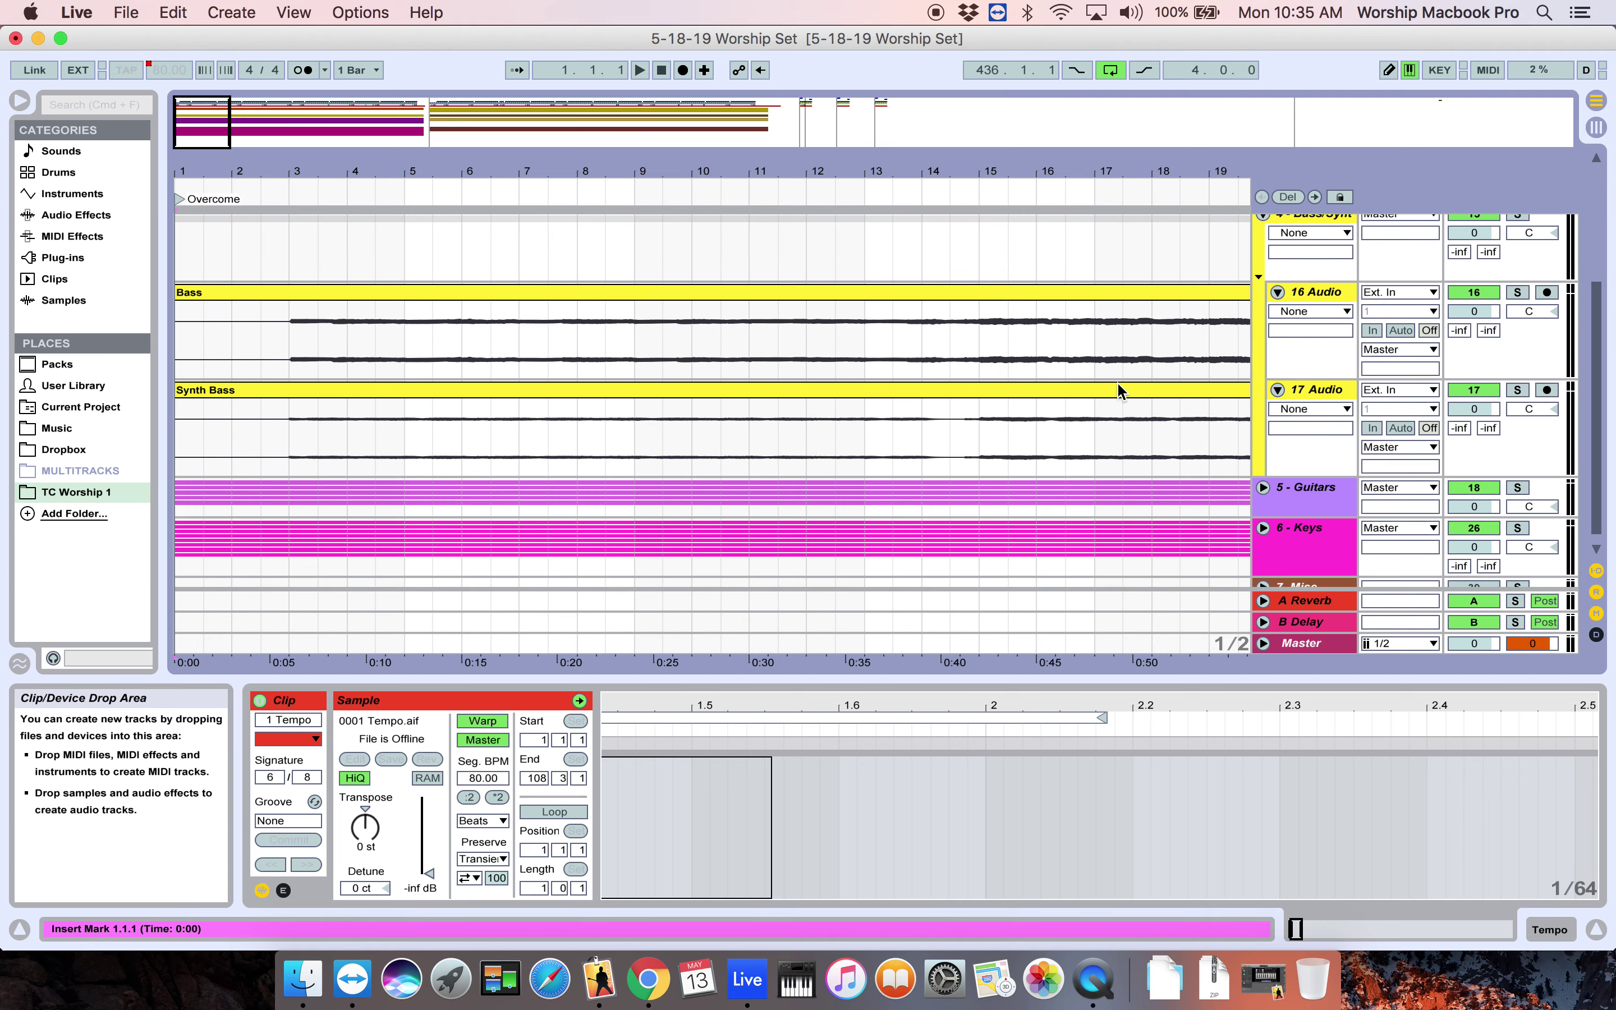
click(1517, 292)
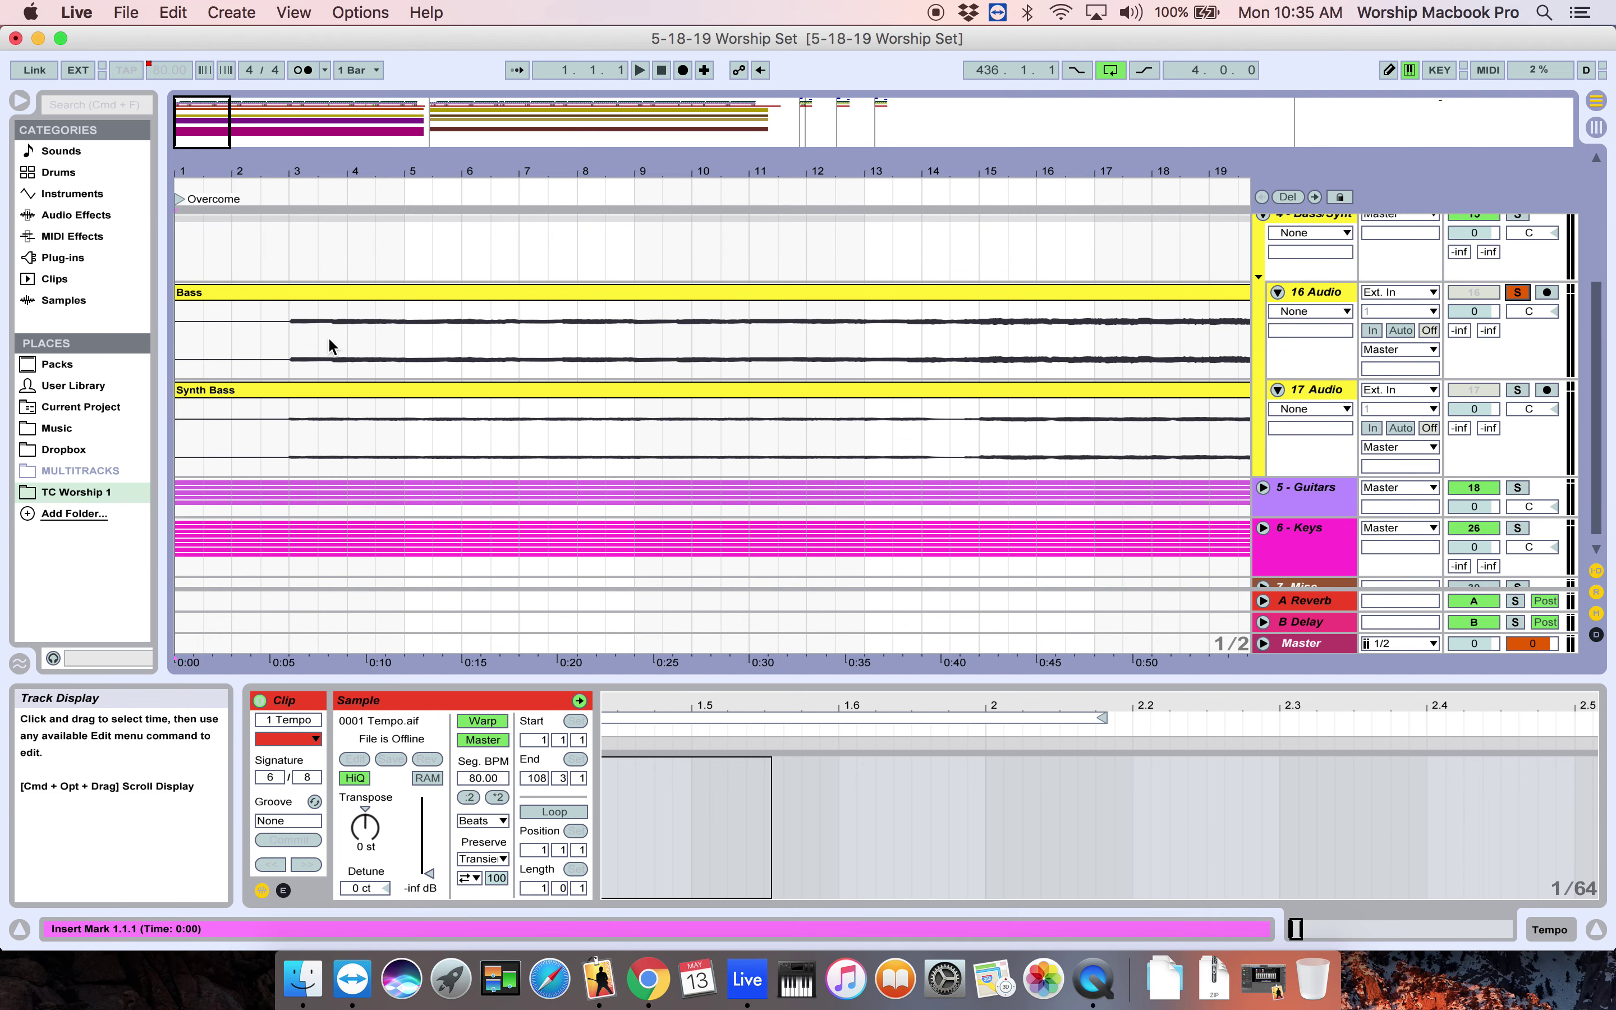
click(291, 344)
key(space)
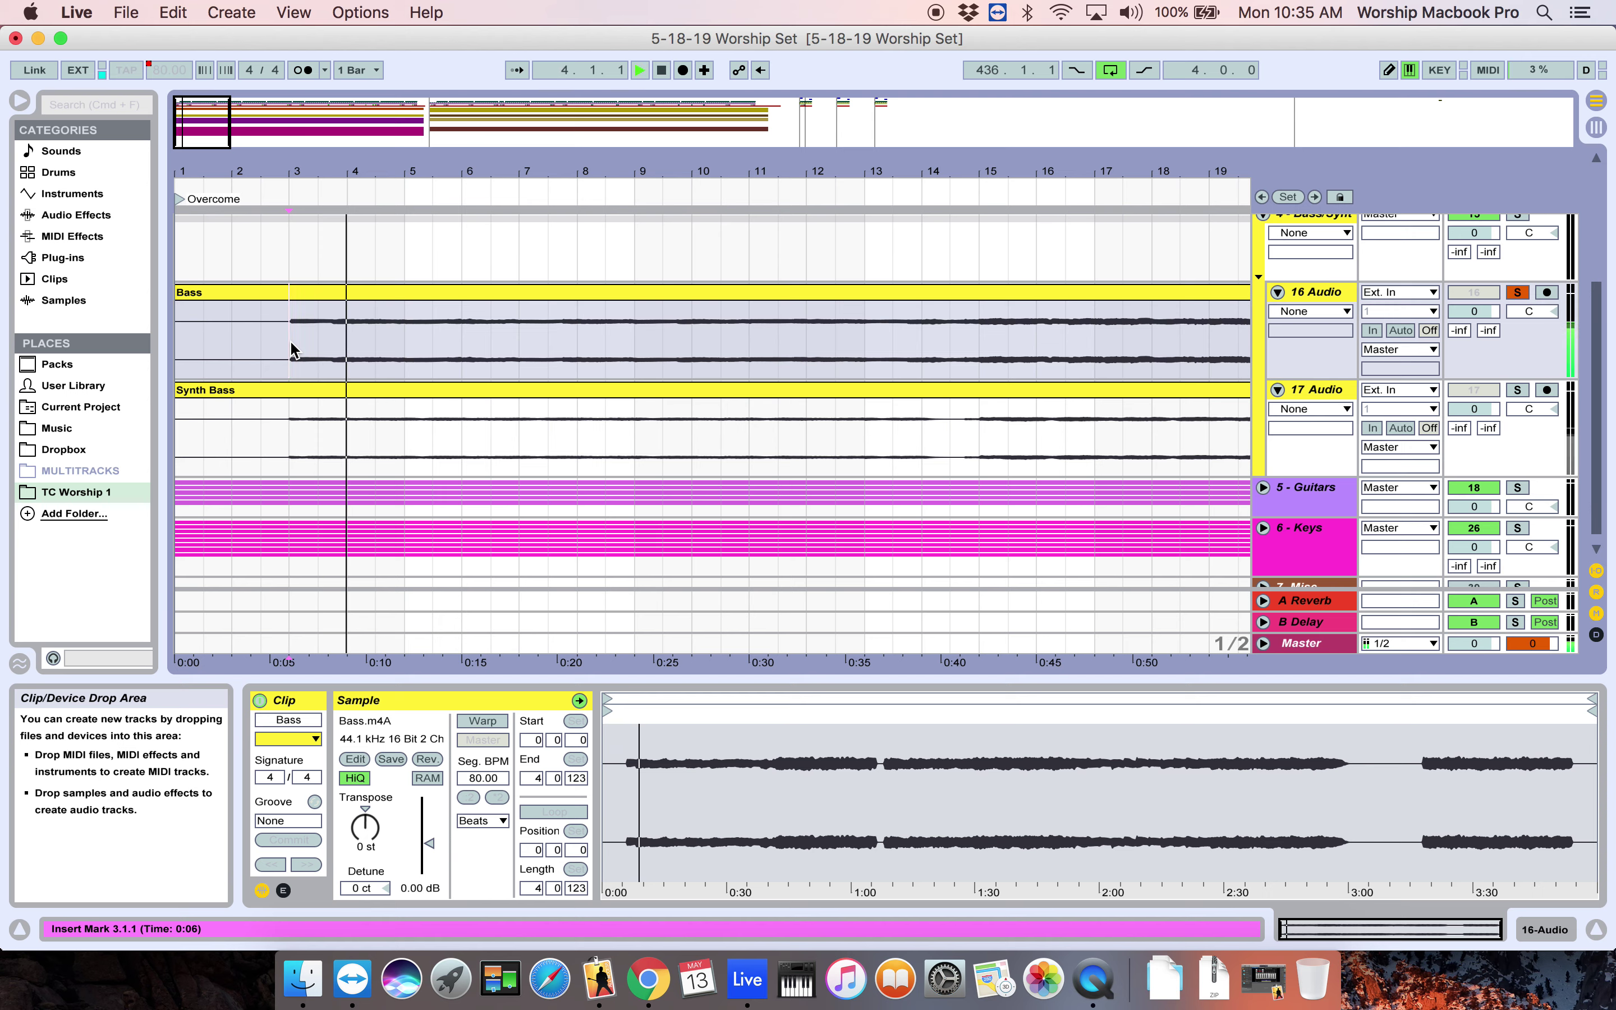
key(space)
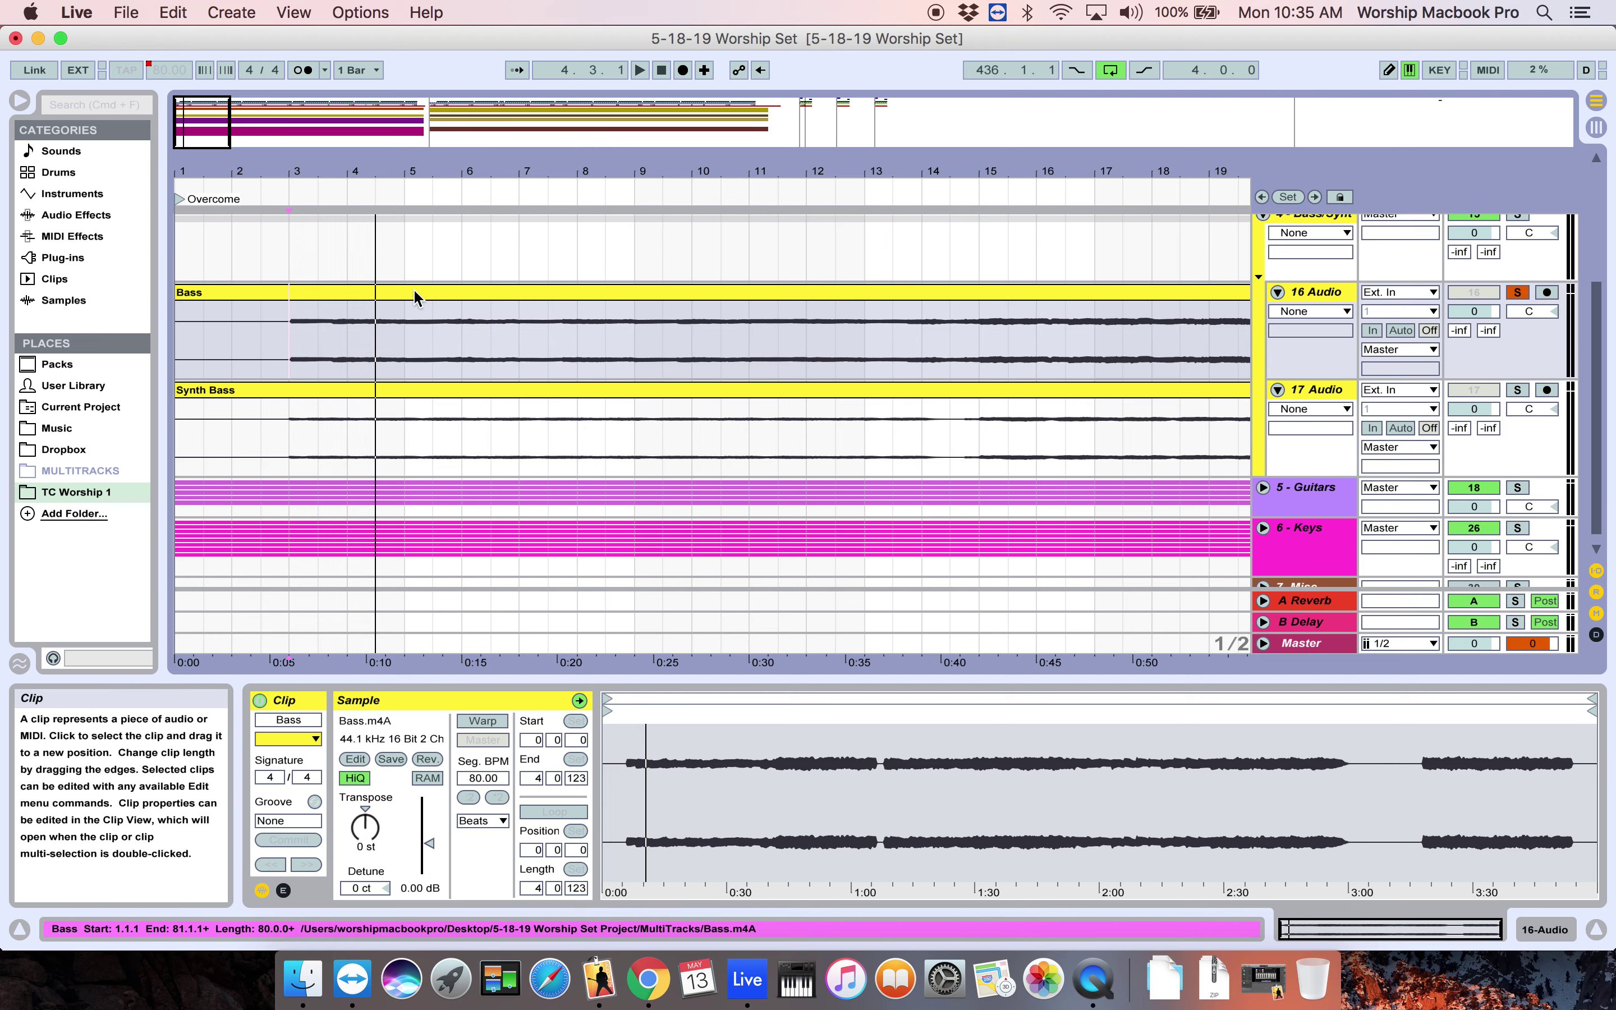
Turn on Warp for the Bass clip, set its warp mode to Complex and transpose it to 2 st.
click(449, 296)
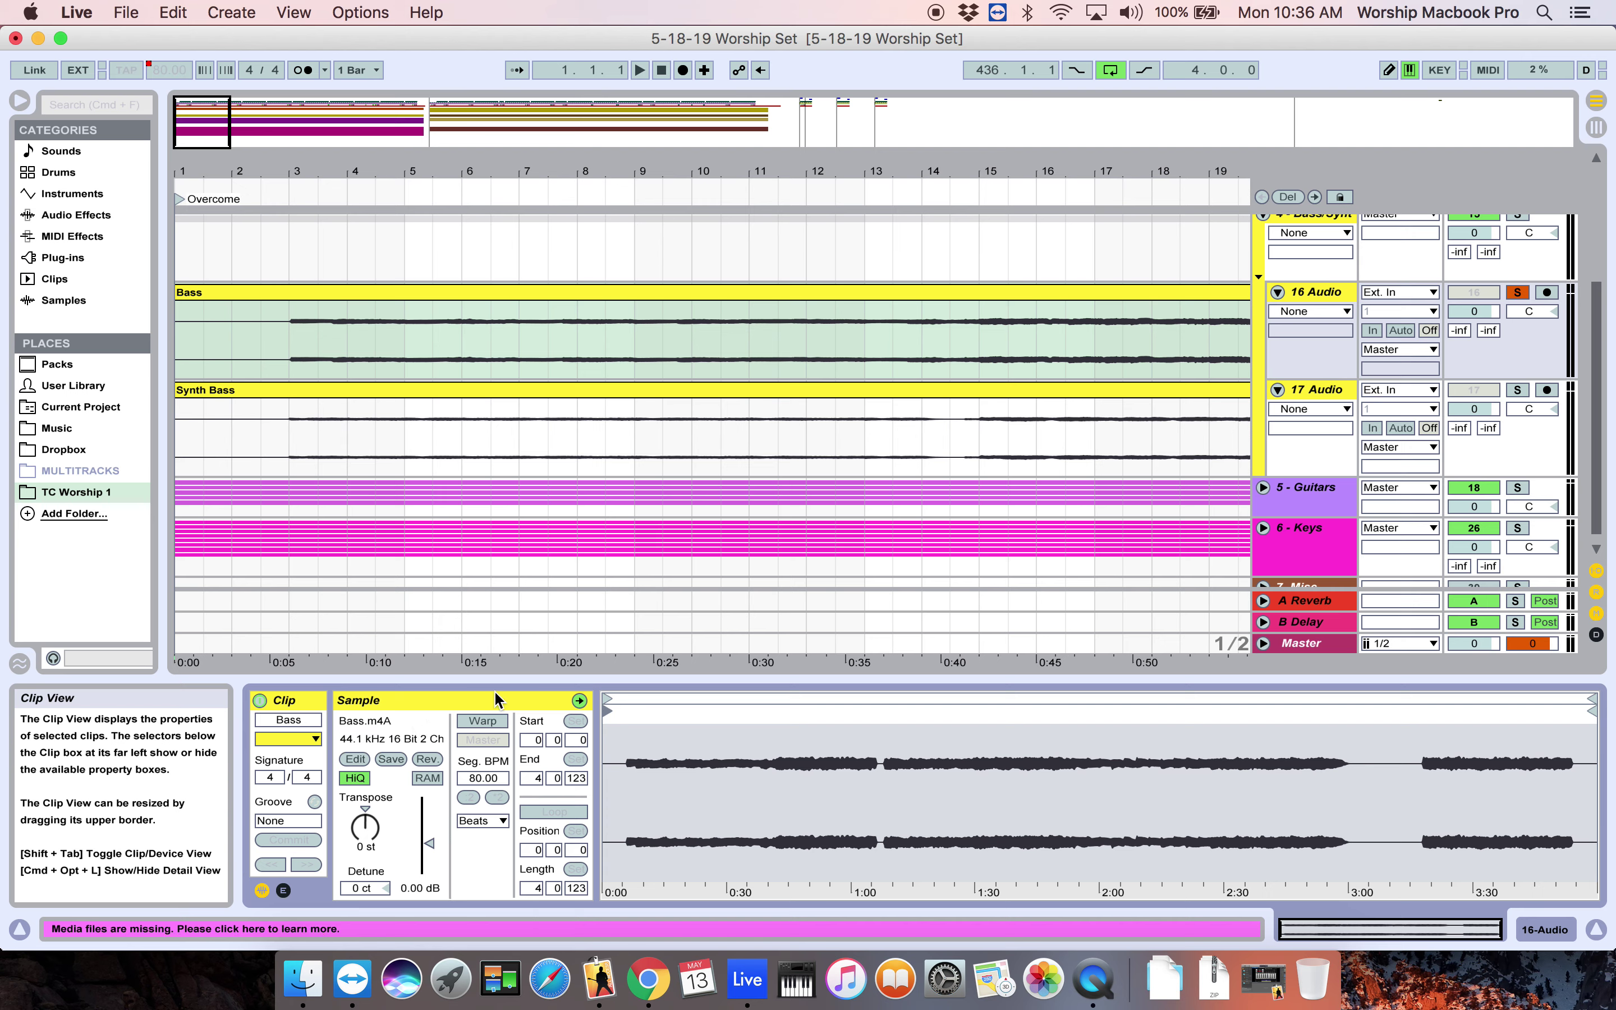
click(487, 723)
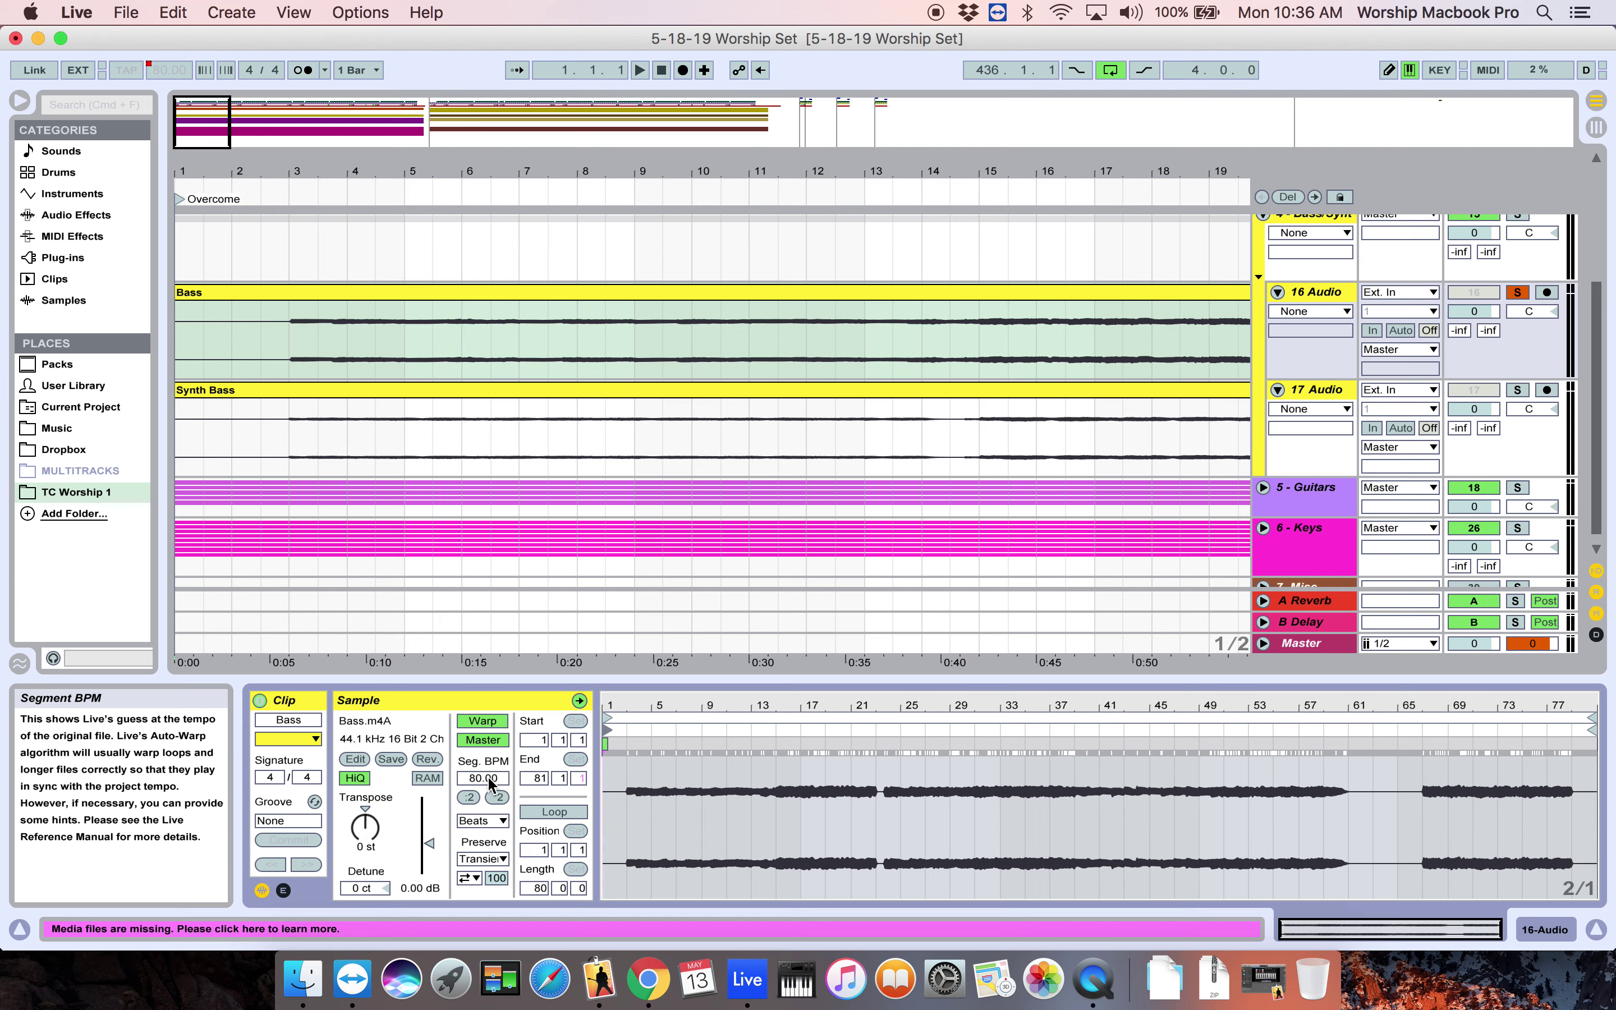
click(502, 821)
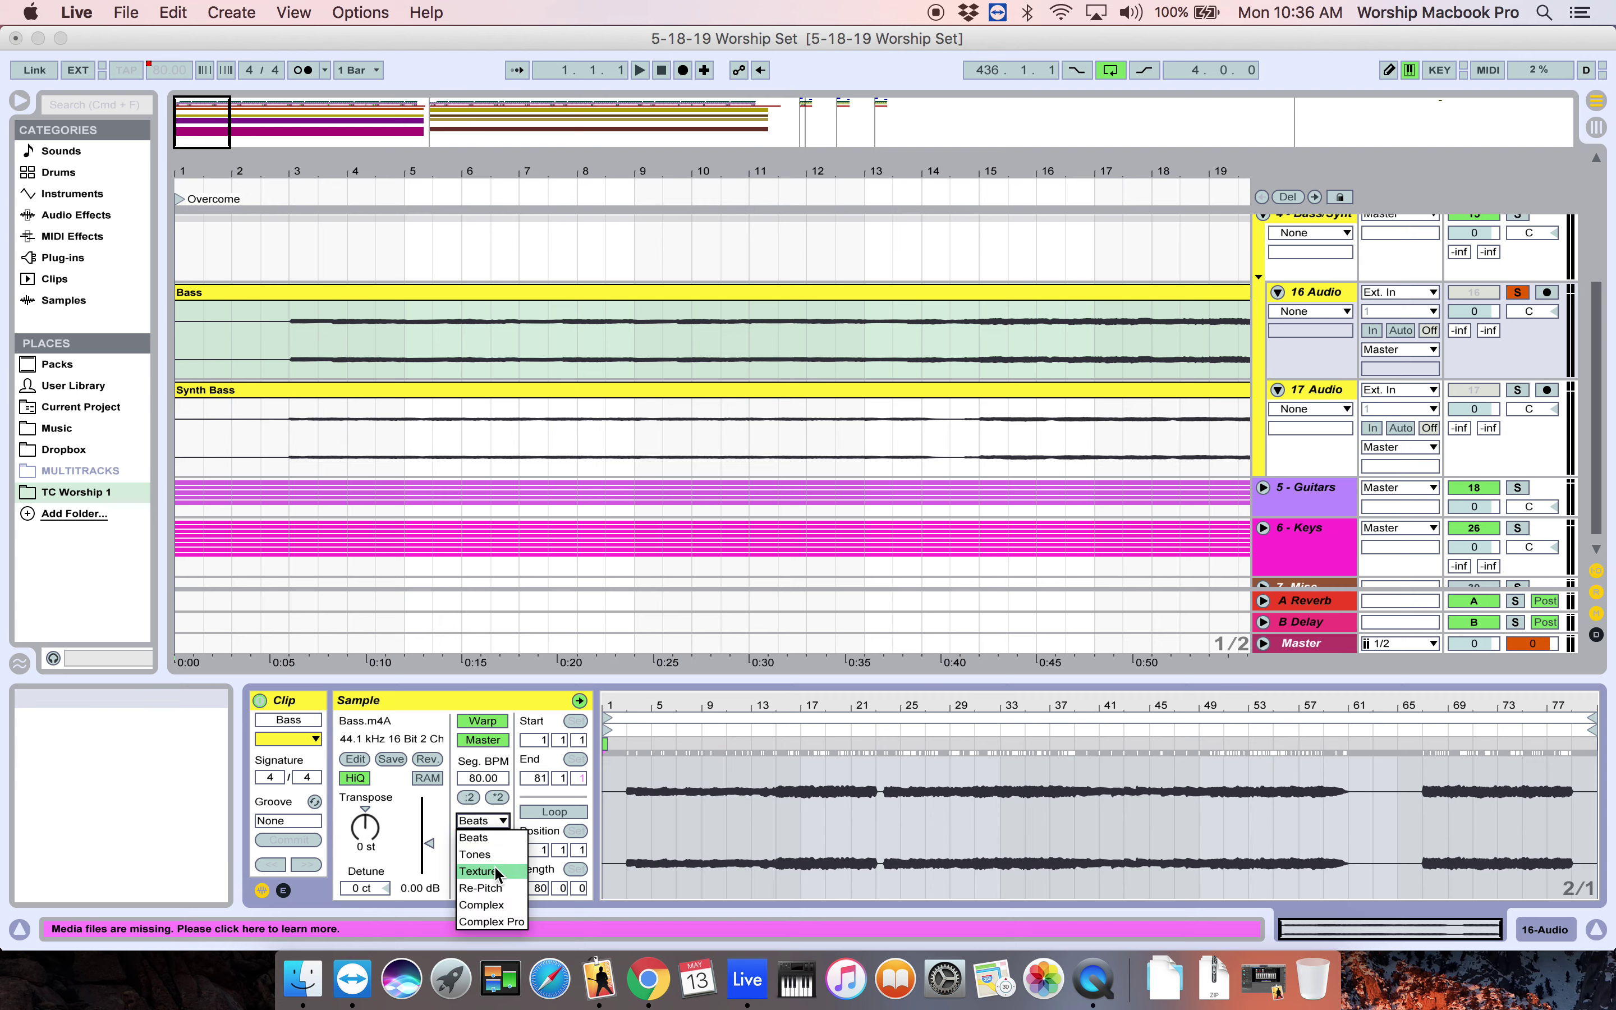
click(488, 904)
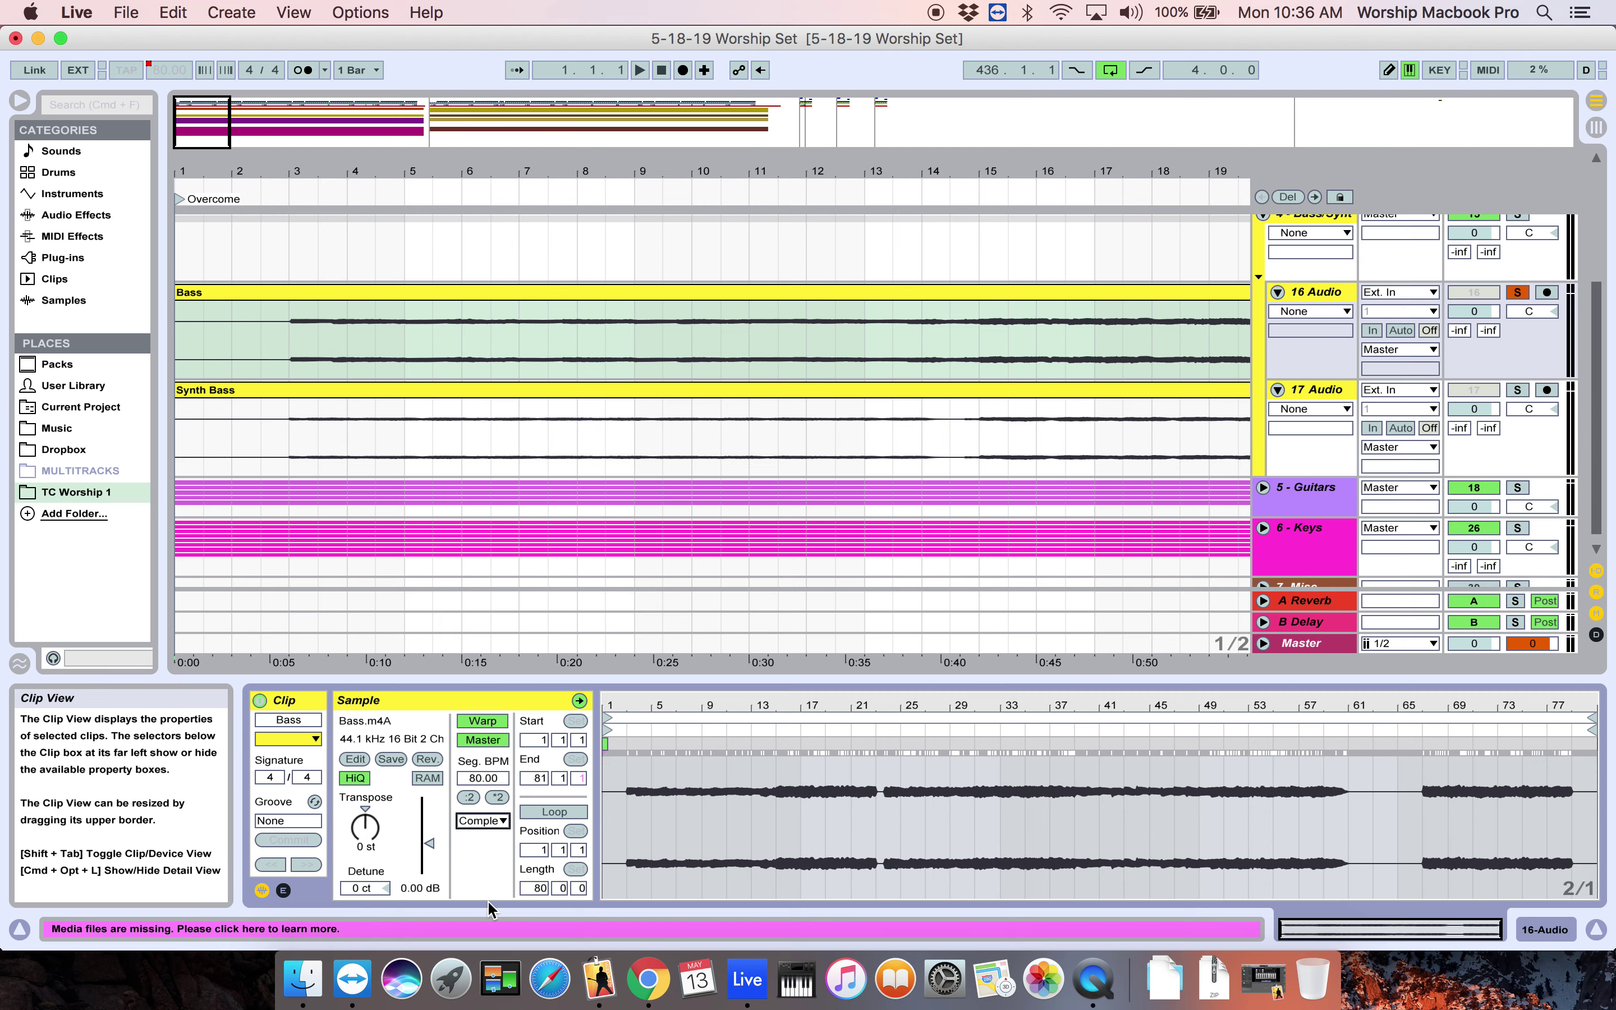
click(369, 825)
click(361, 849)
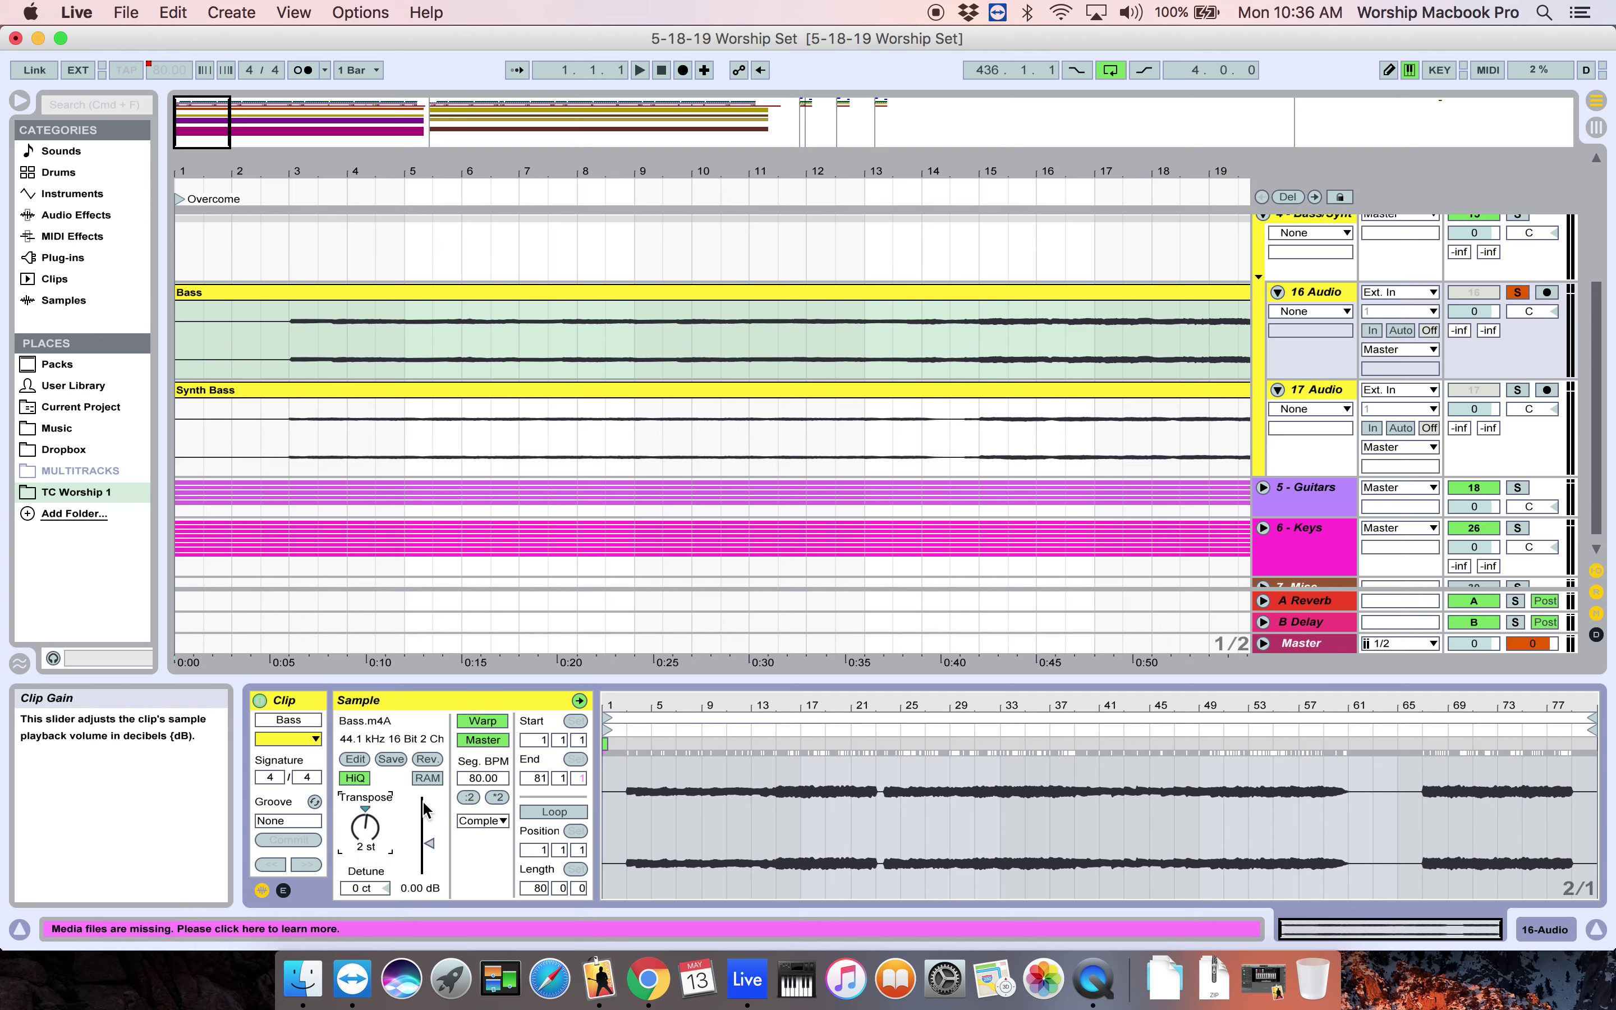
Play the transposed Bass clip briefly from bar 3 to check how it sounds.
click(297, 357)
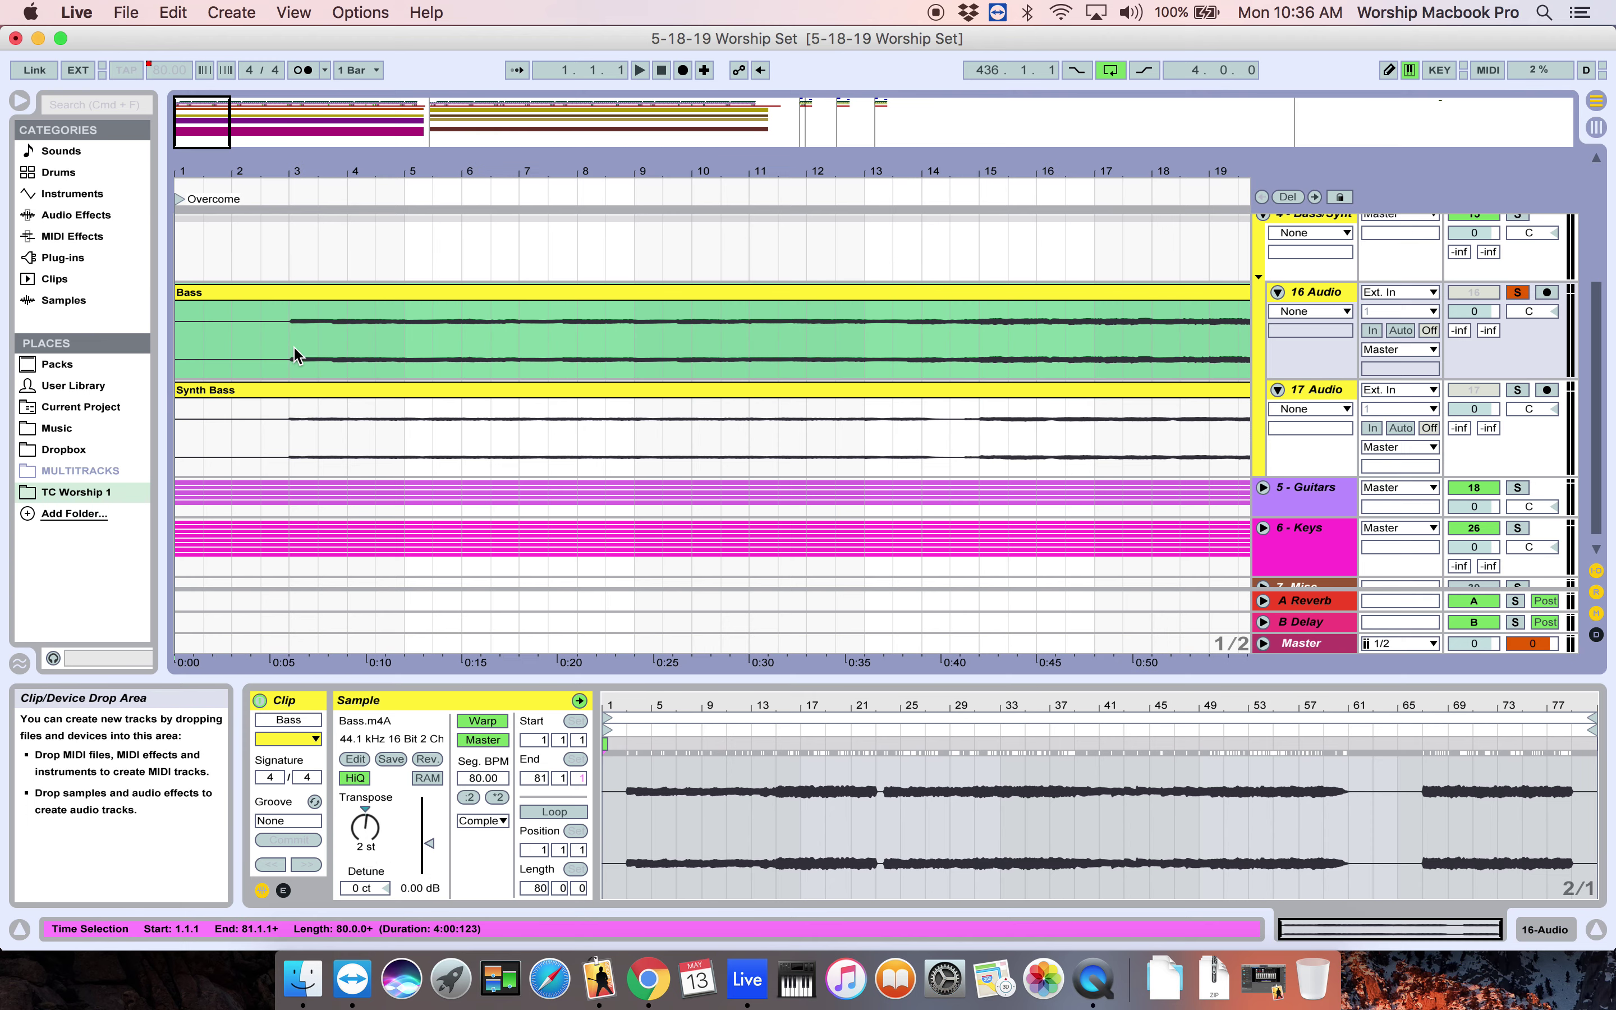
click(290, 348)
key(space)
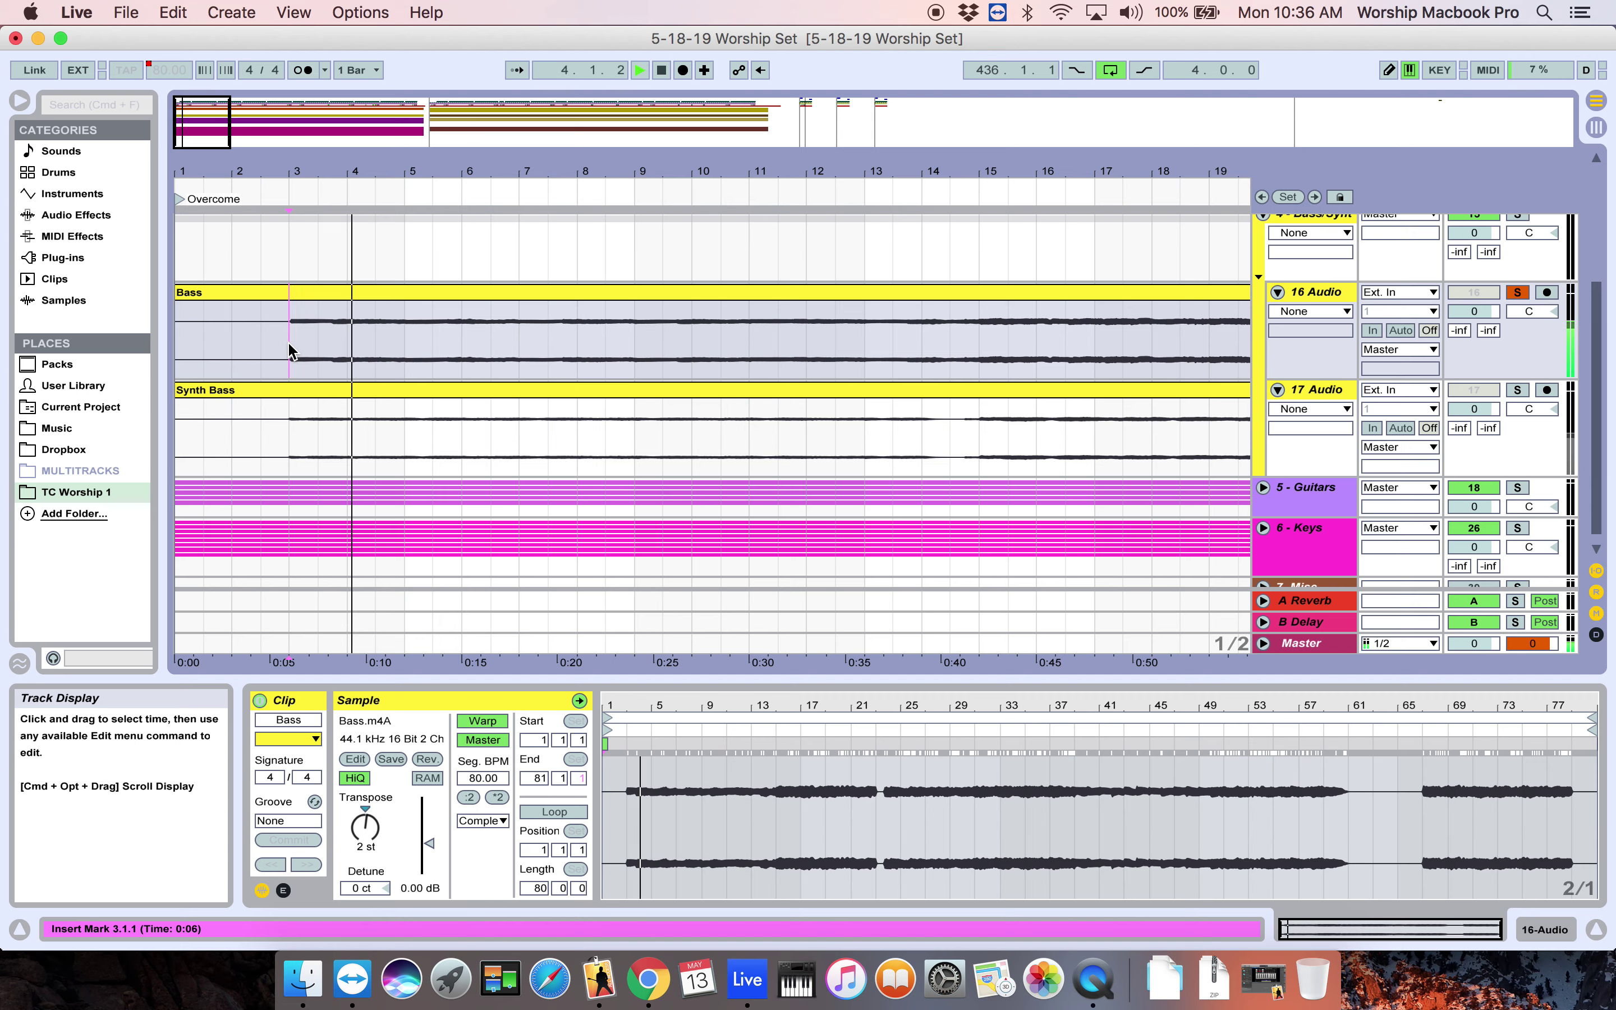
key(space)
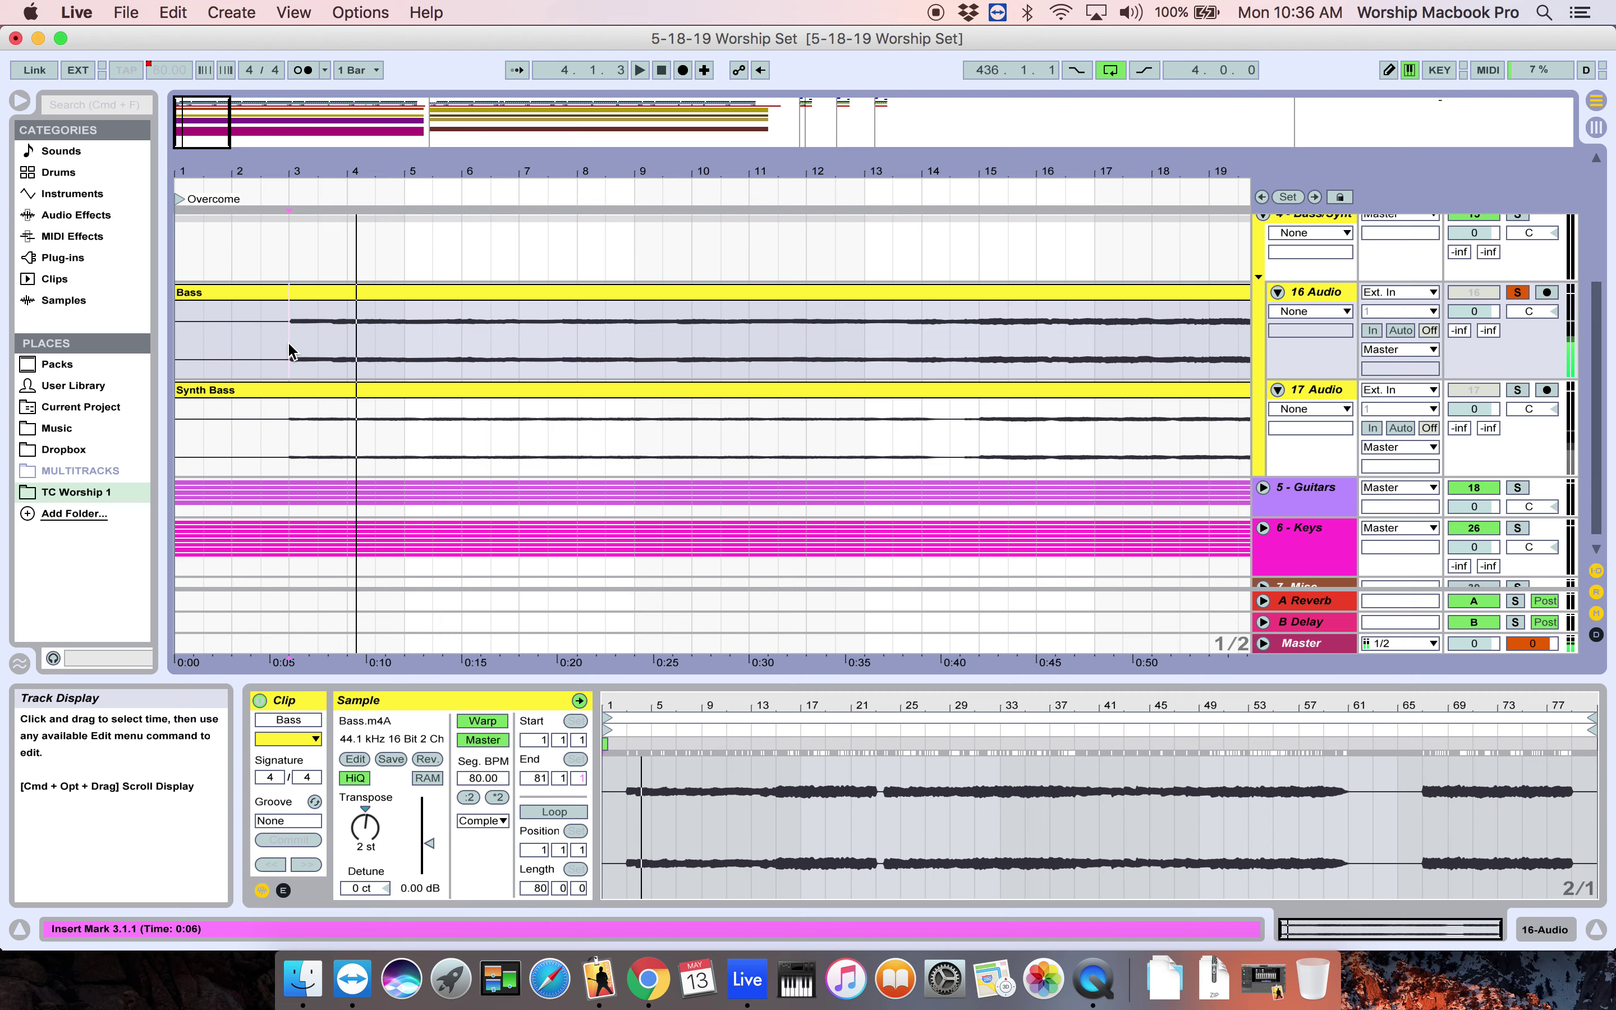
Solo the Synth Bass track and warp its clip in Complex mode with a transposition of 2 st.
click(1516, 393)
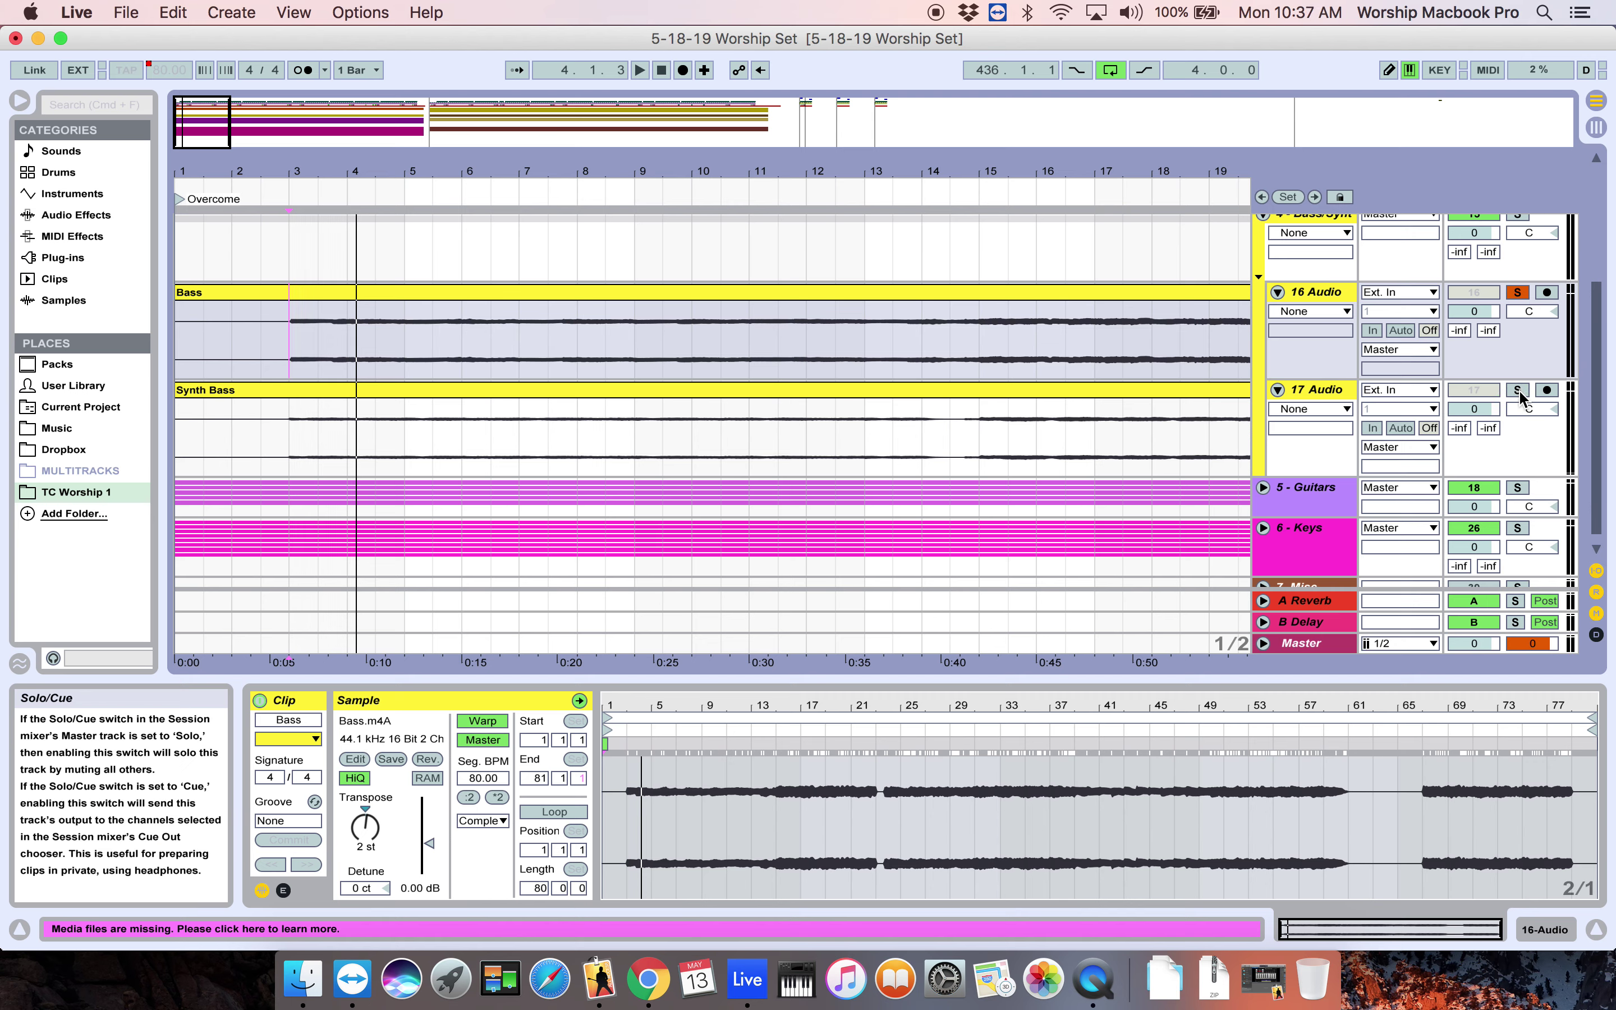
click(297, 433)
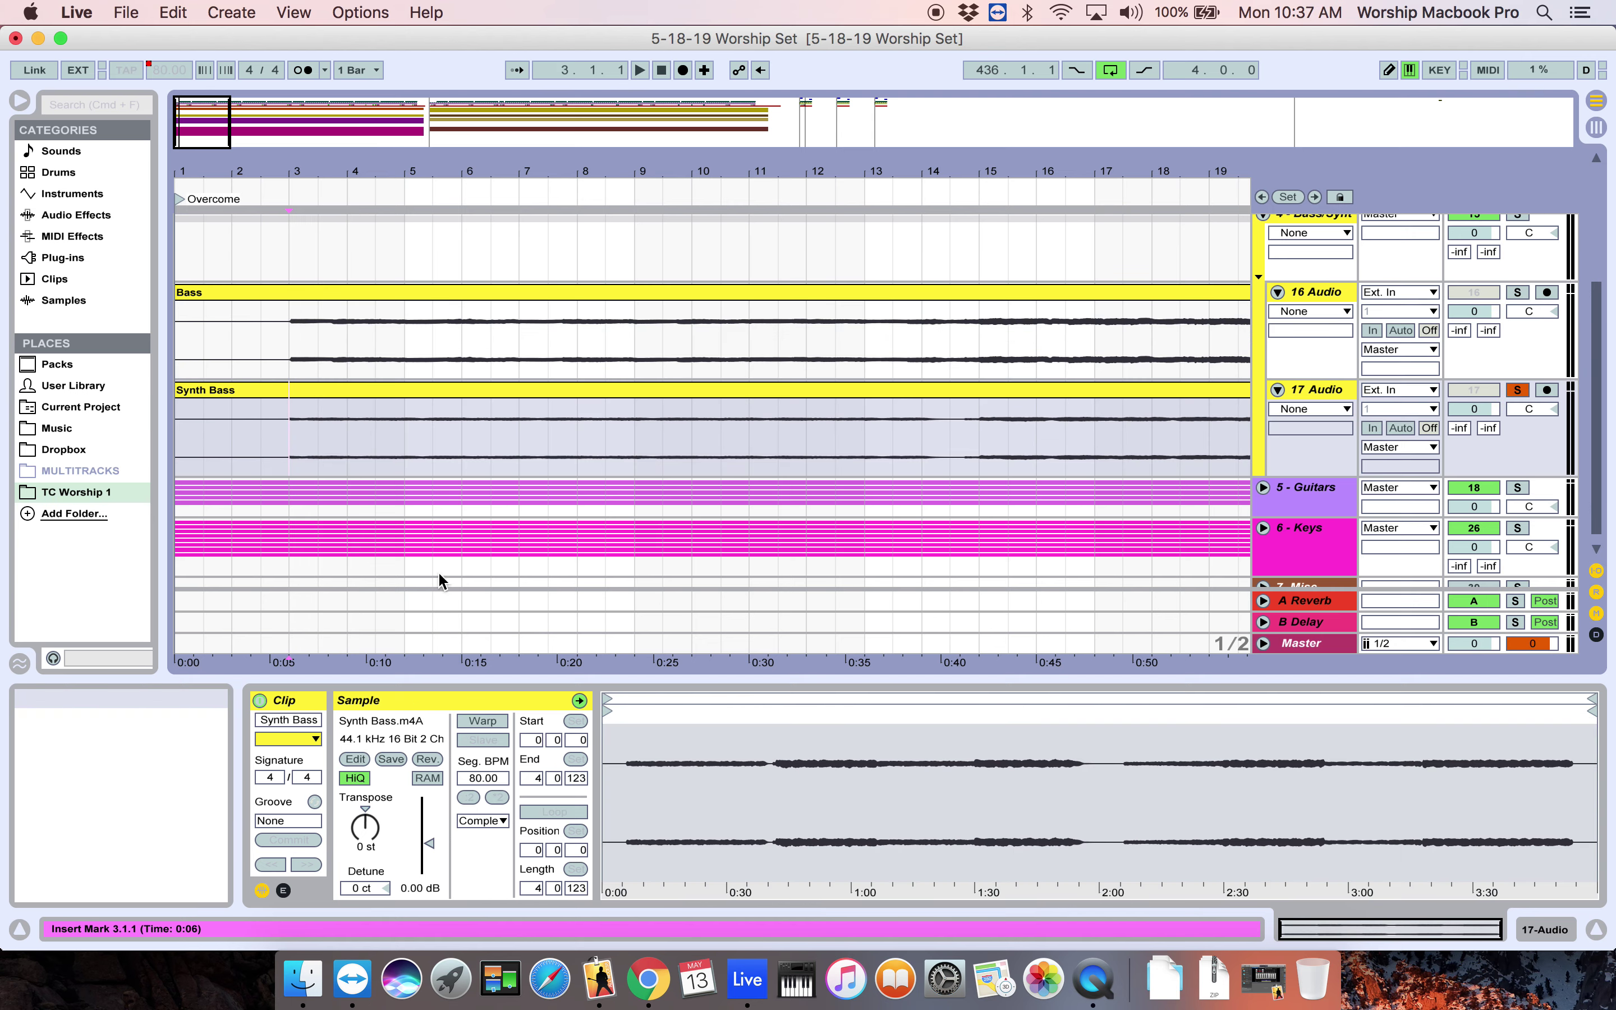
click(387, 389)
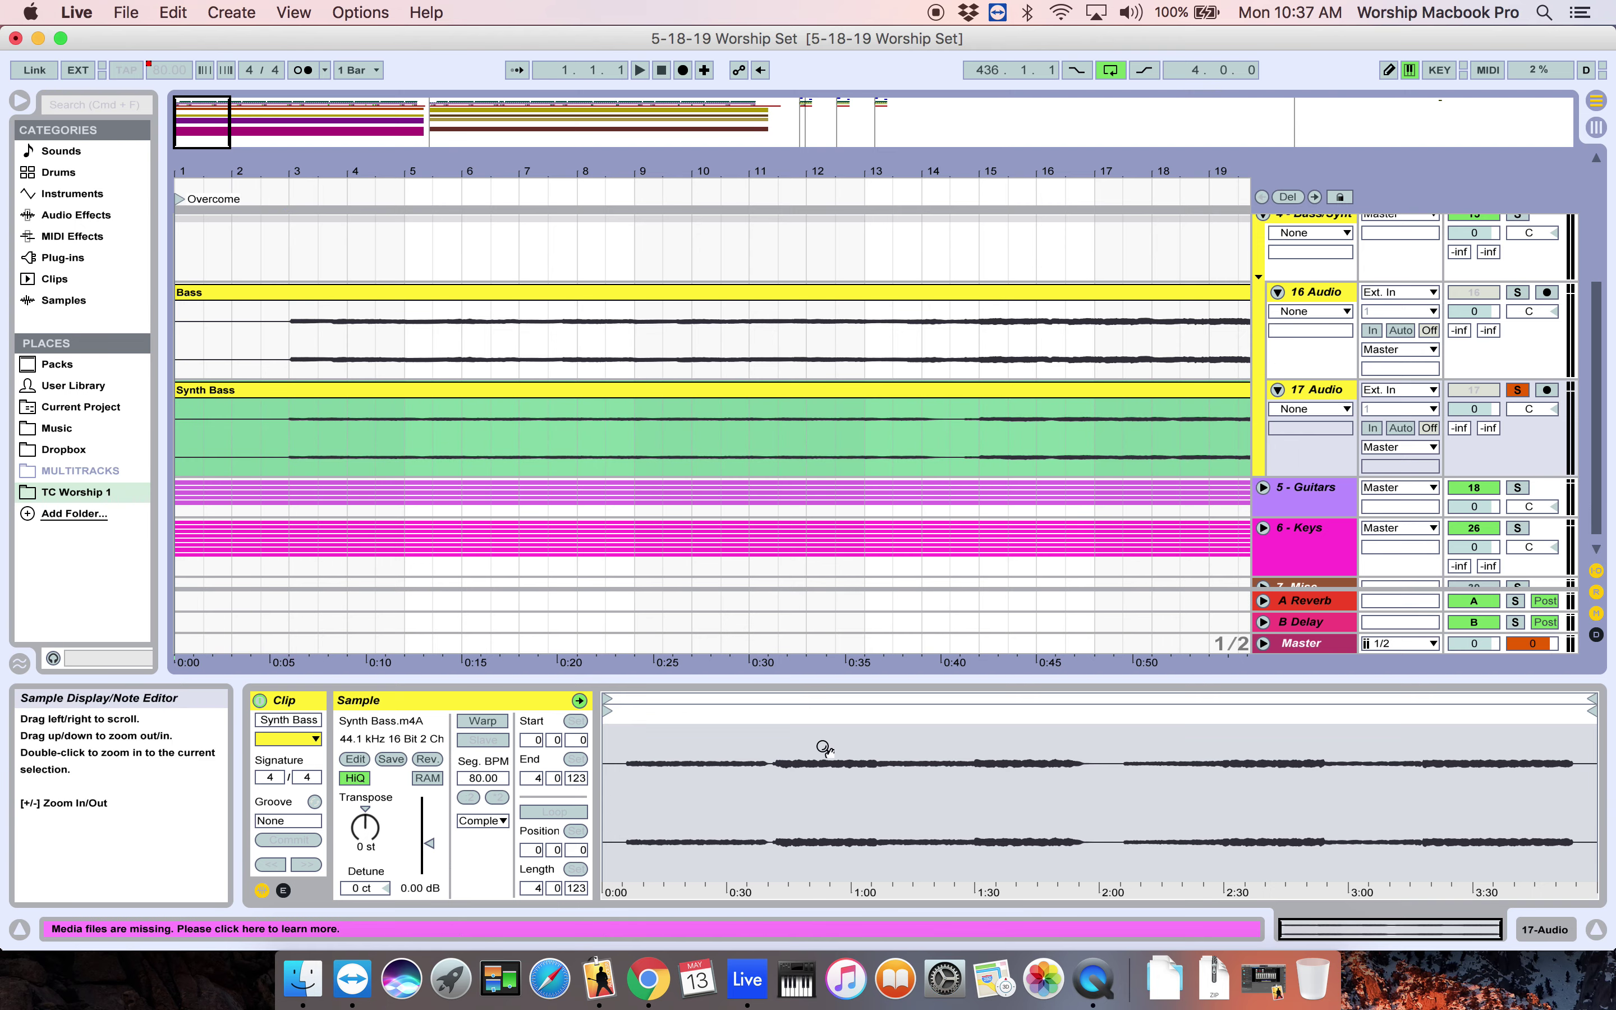
click(477, 721)
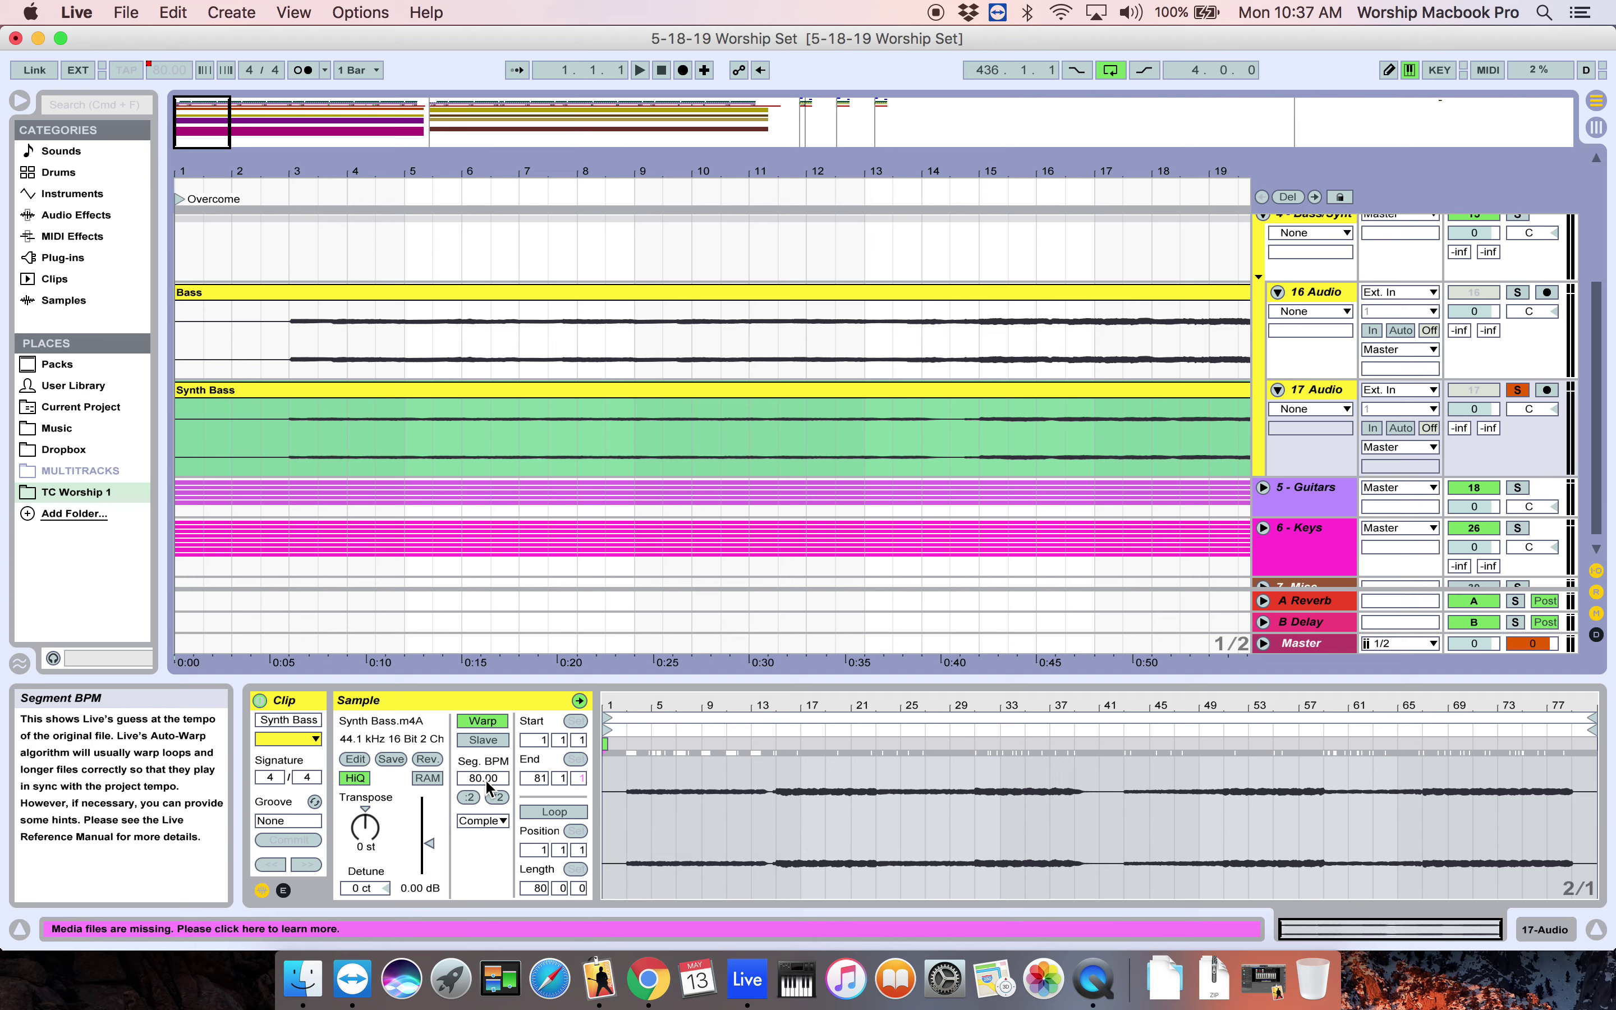
click(499, 819)
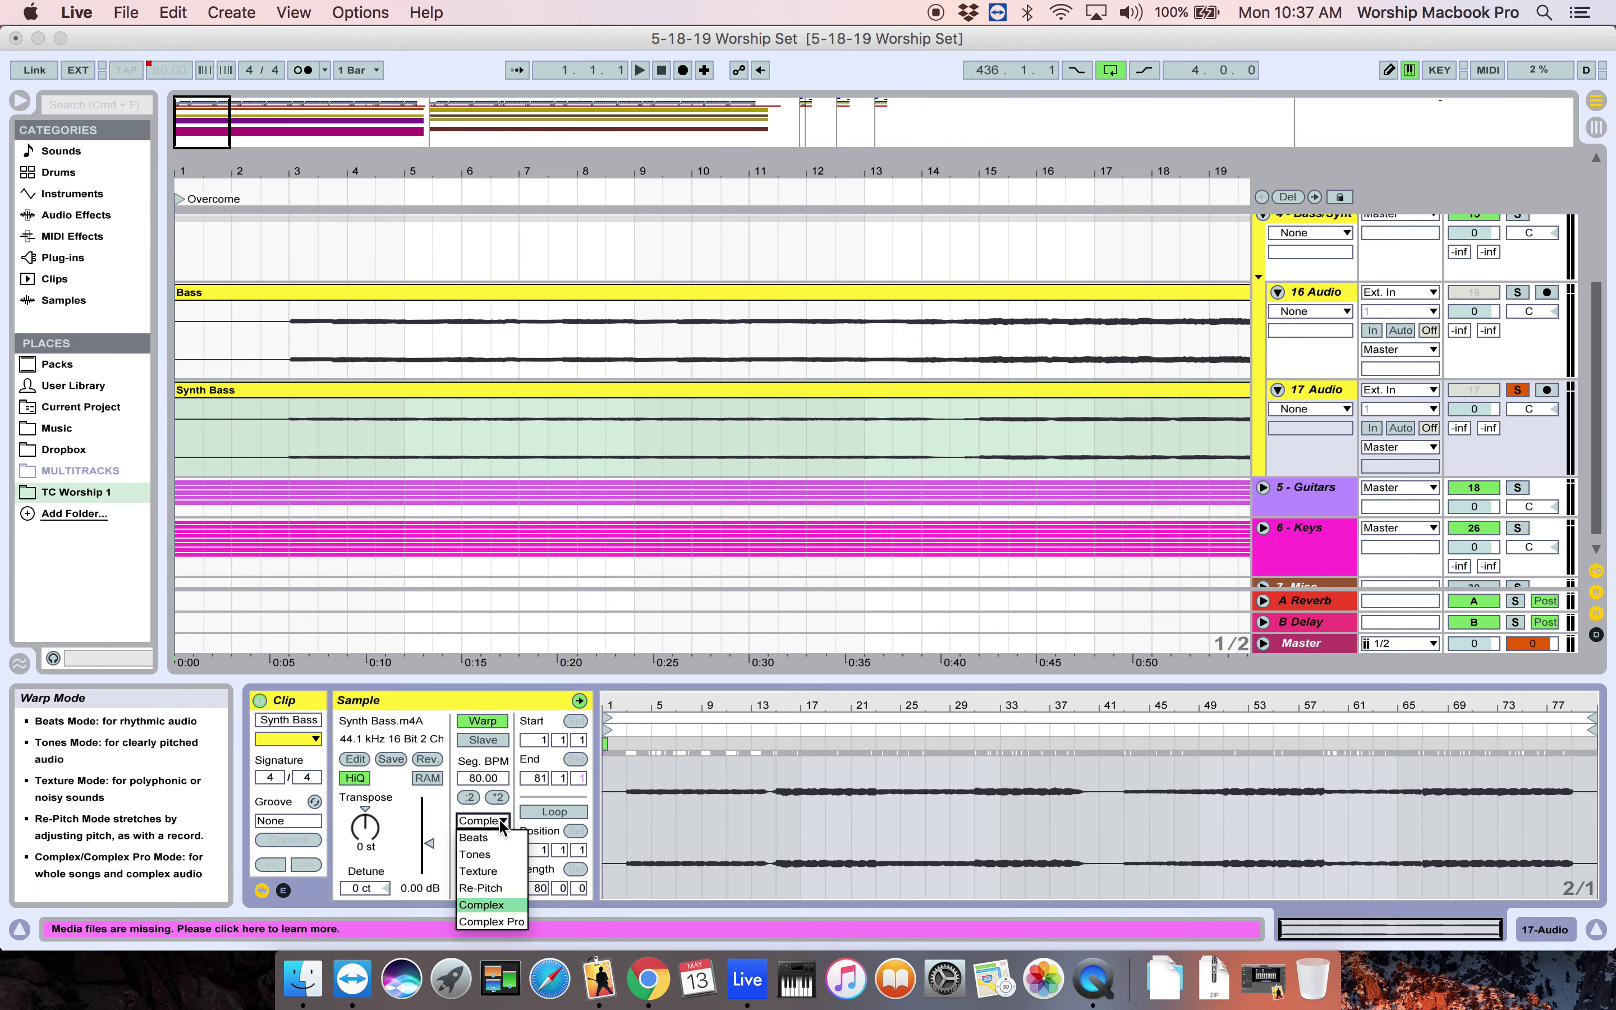
click(496, 902)
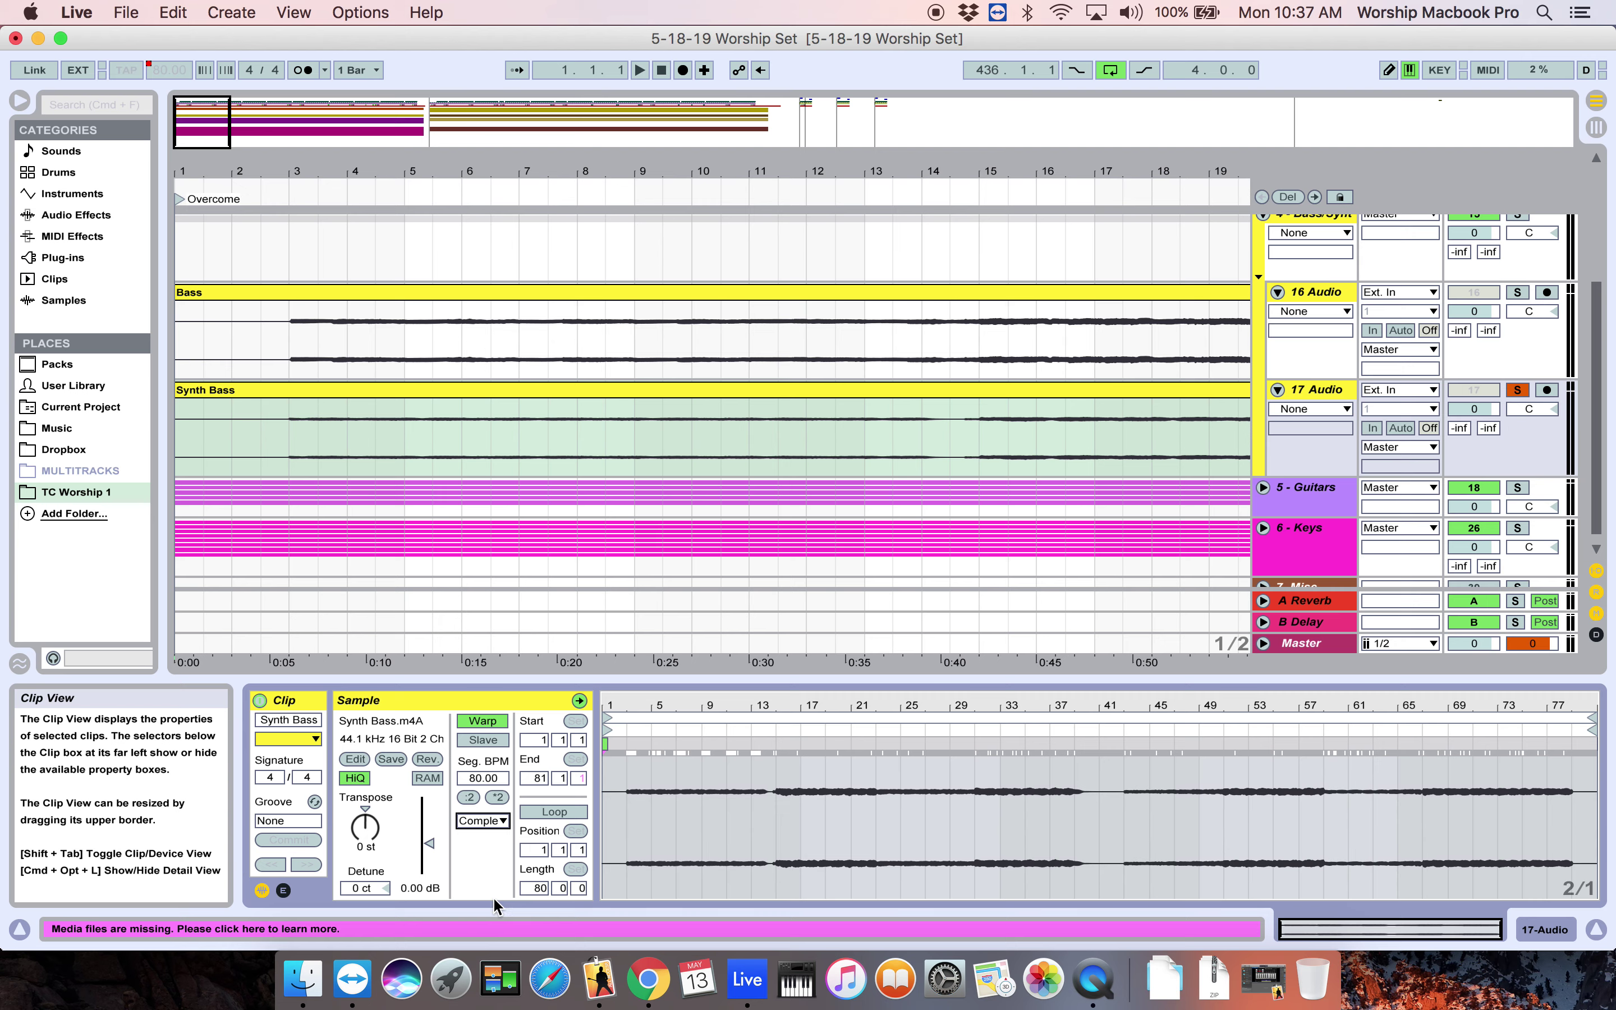
click(365, 827)
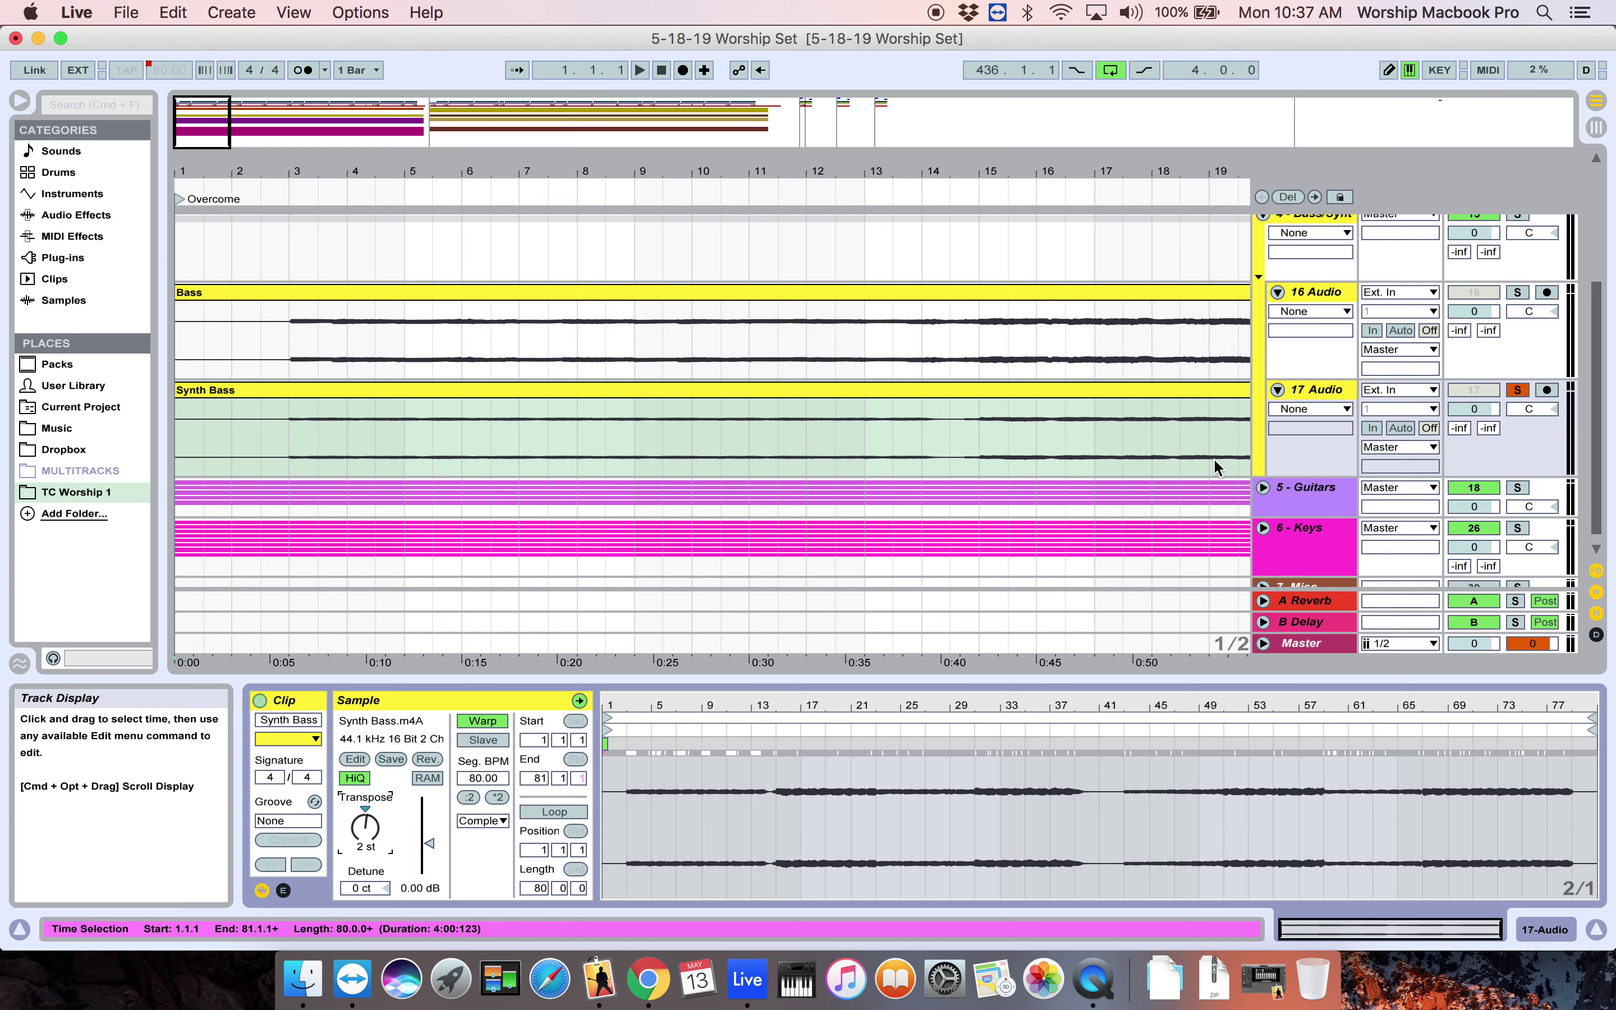
Unfold the 5 - Guitars group and its AG track, and solo the AG track.
scroll(1326, 453, down, 1)
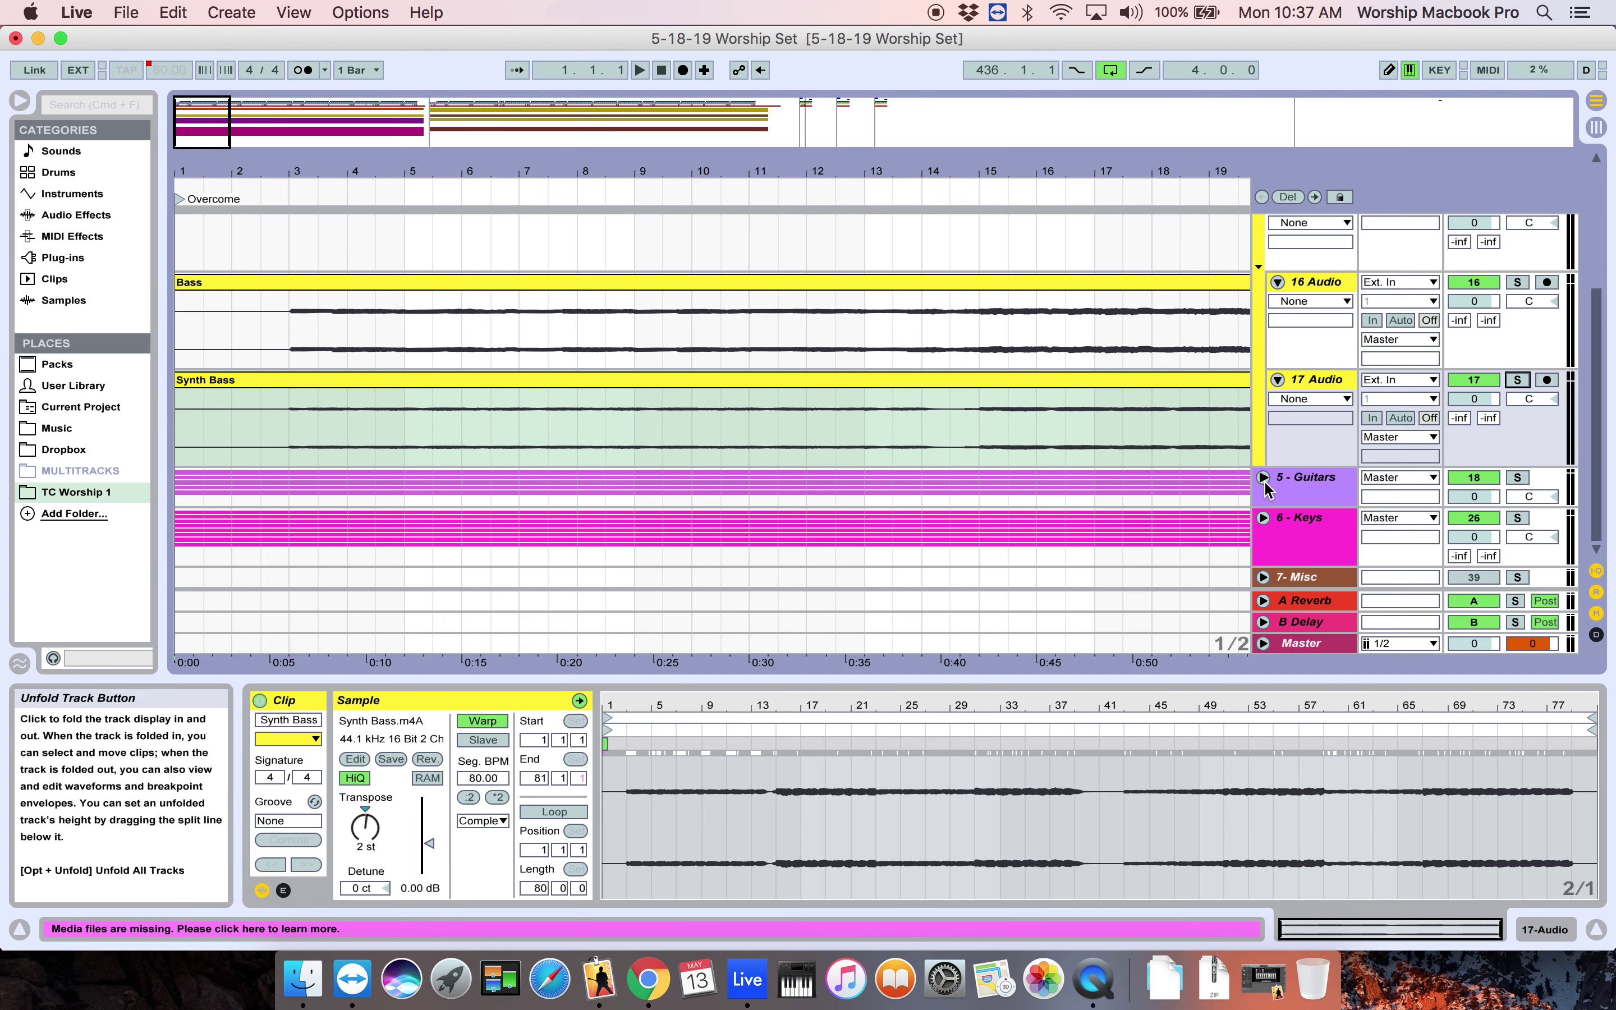
click(1264, 477)
scroll(1264, 477, down, 5)
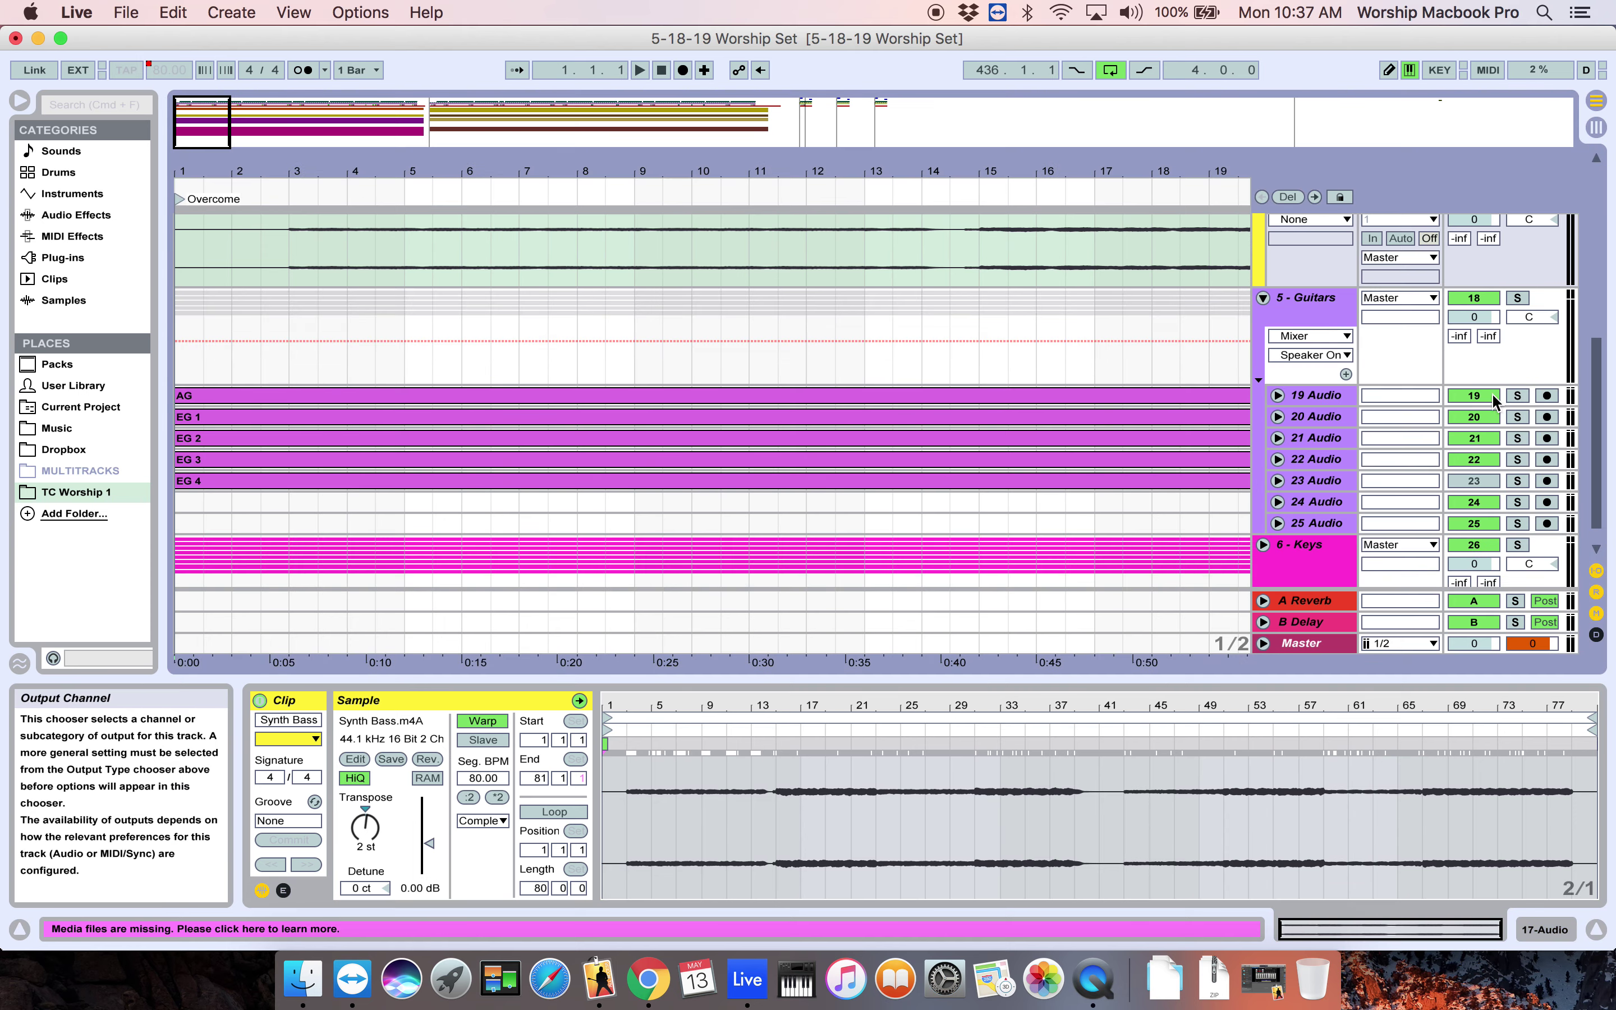
click(1278, 395)
scroll(1403, 404, down, 1)
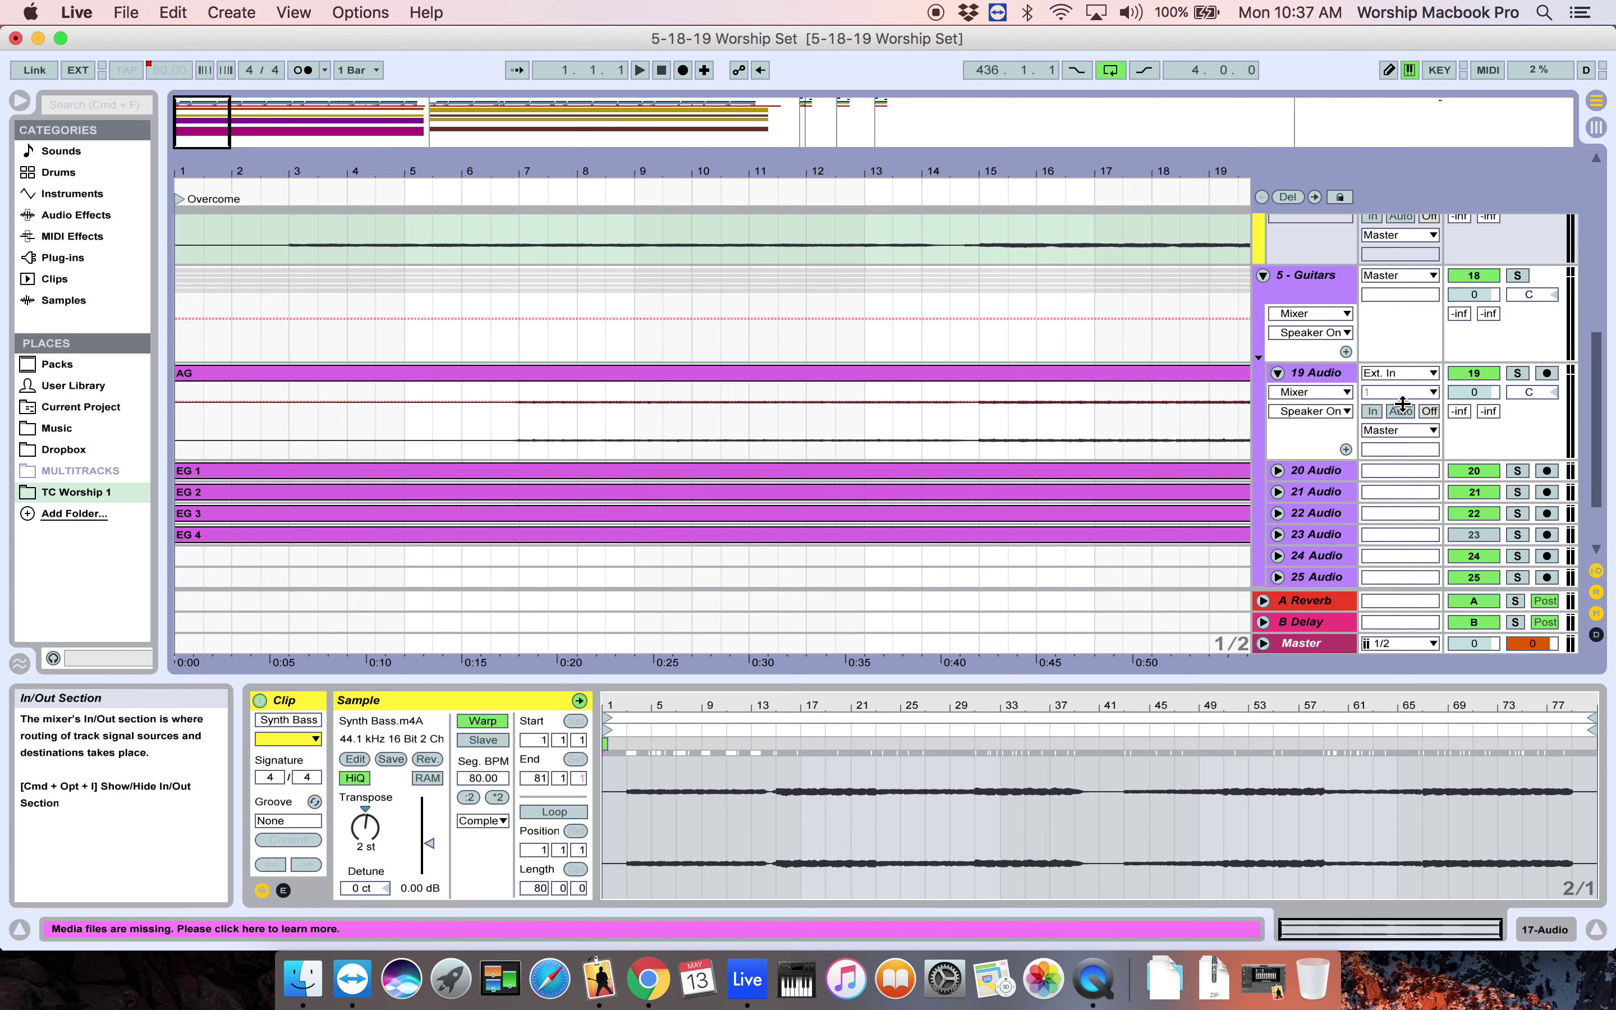
click(1517, 373)
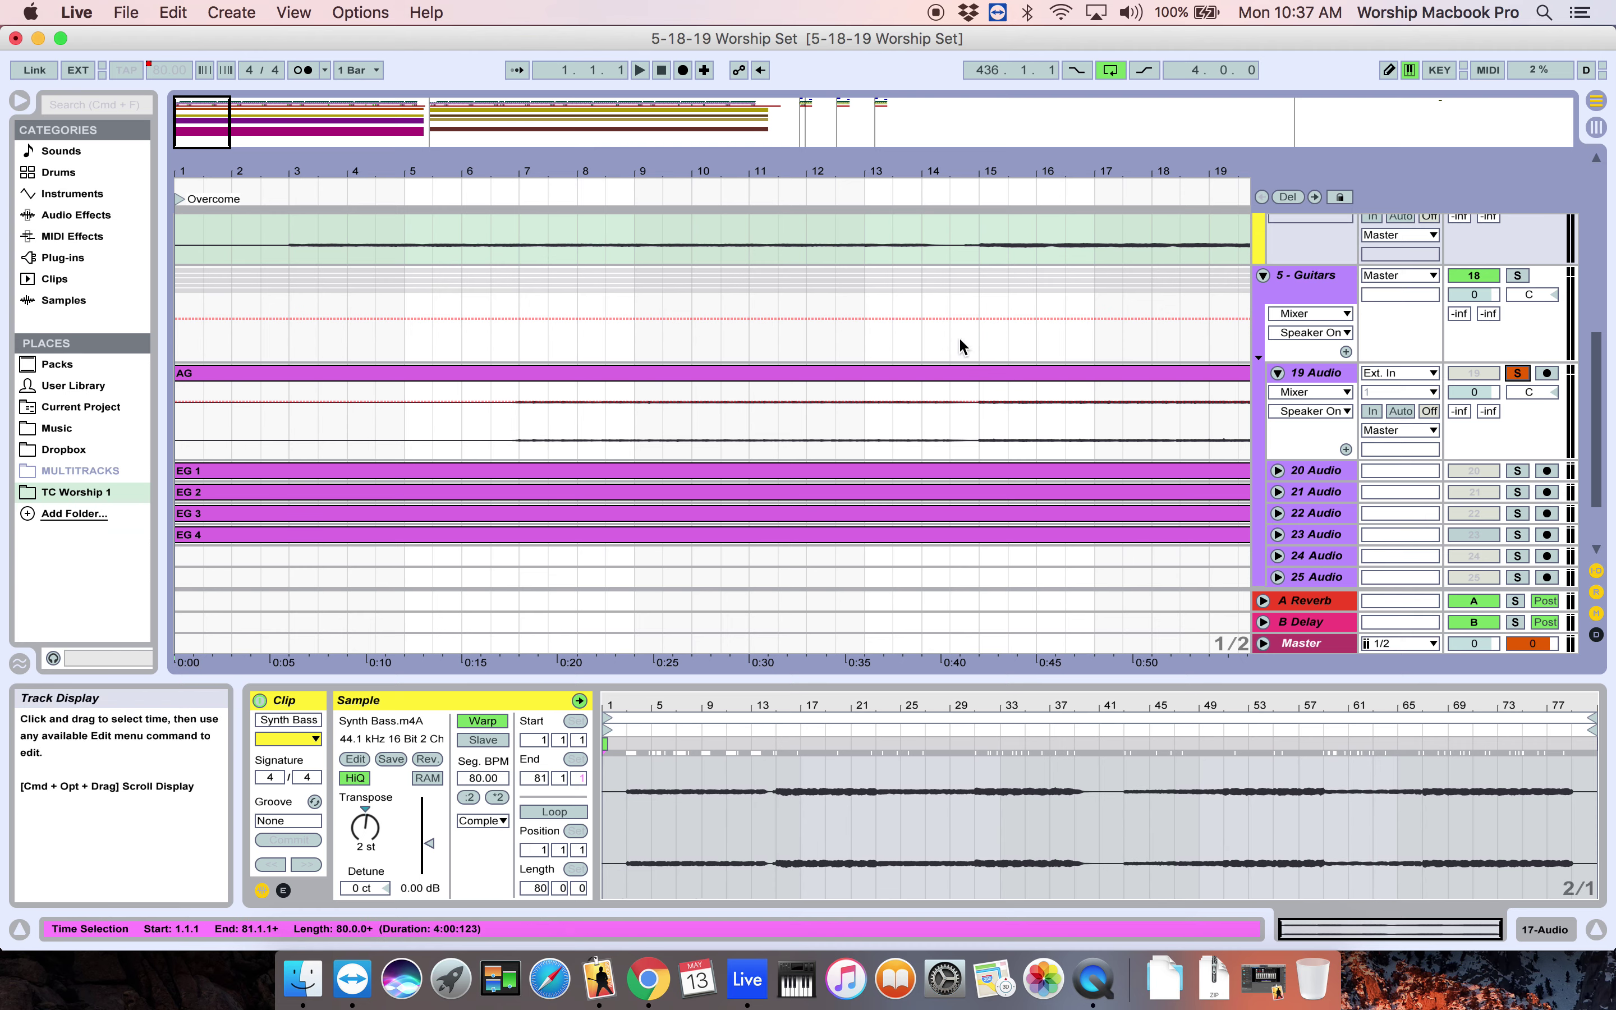
Turn on Warp for the AG clip, set its warp mode to Complex and transpose it to 2 st.
click(949, 378)
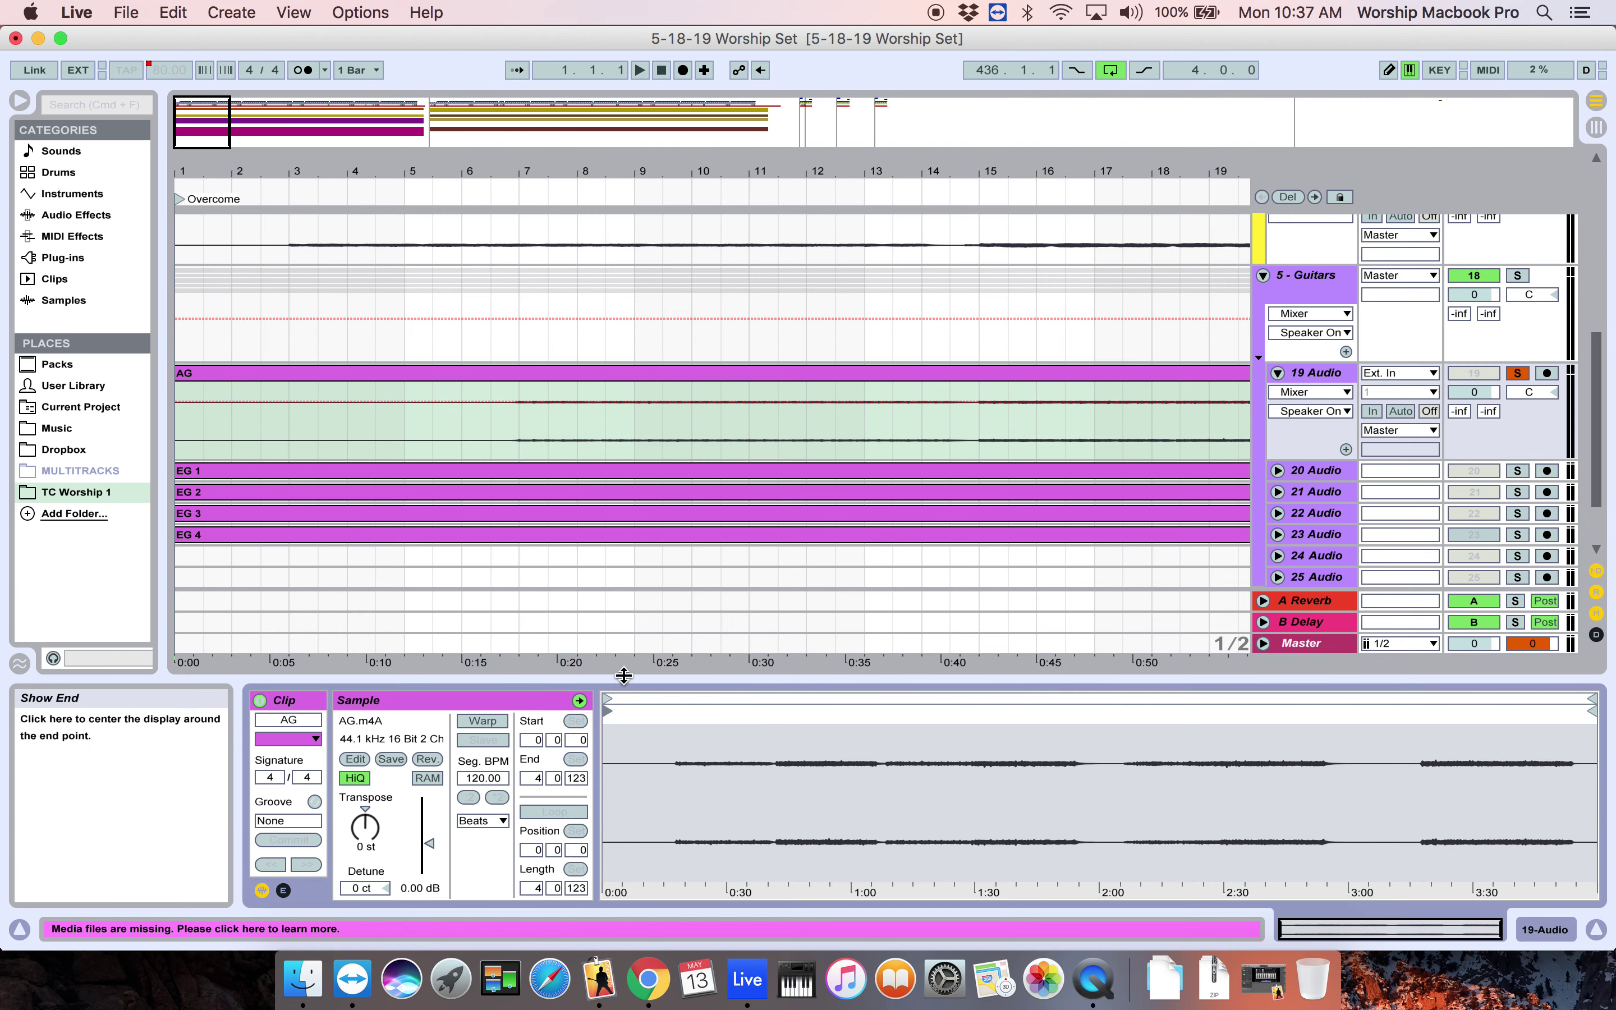
click(484, 720)
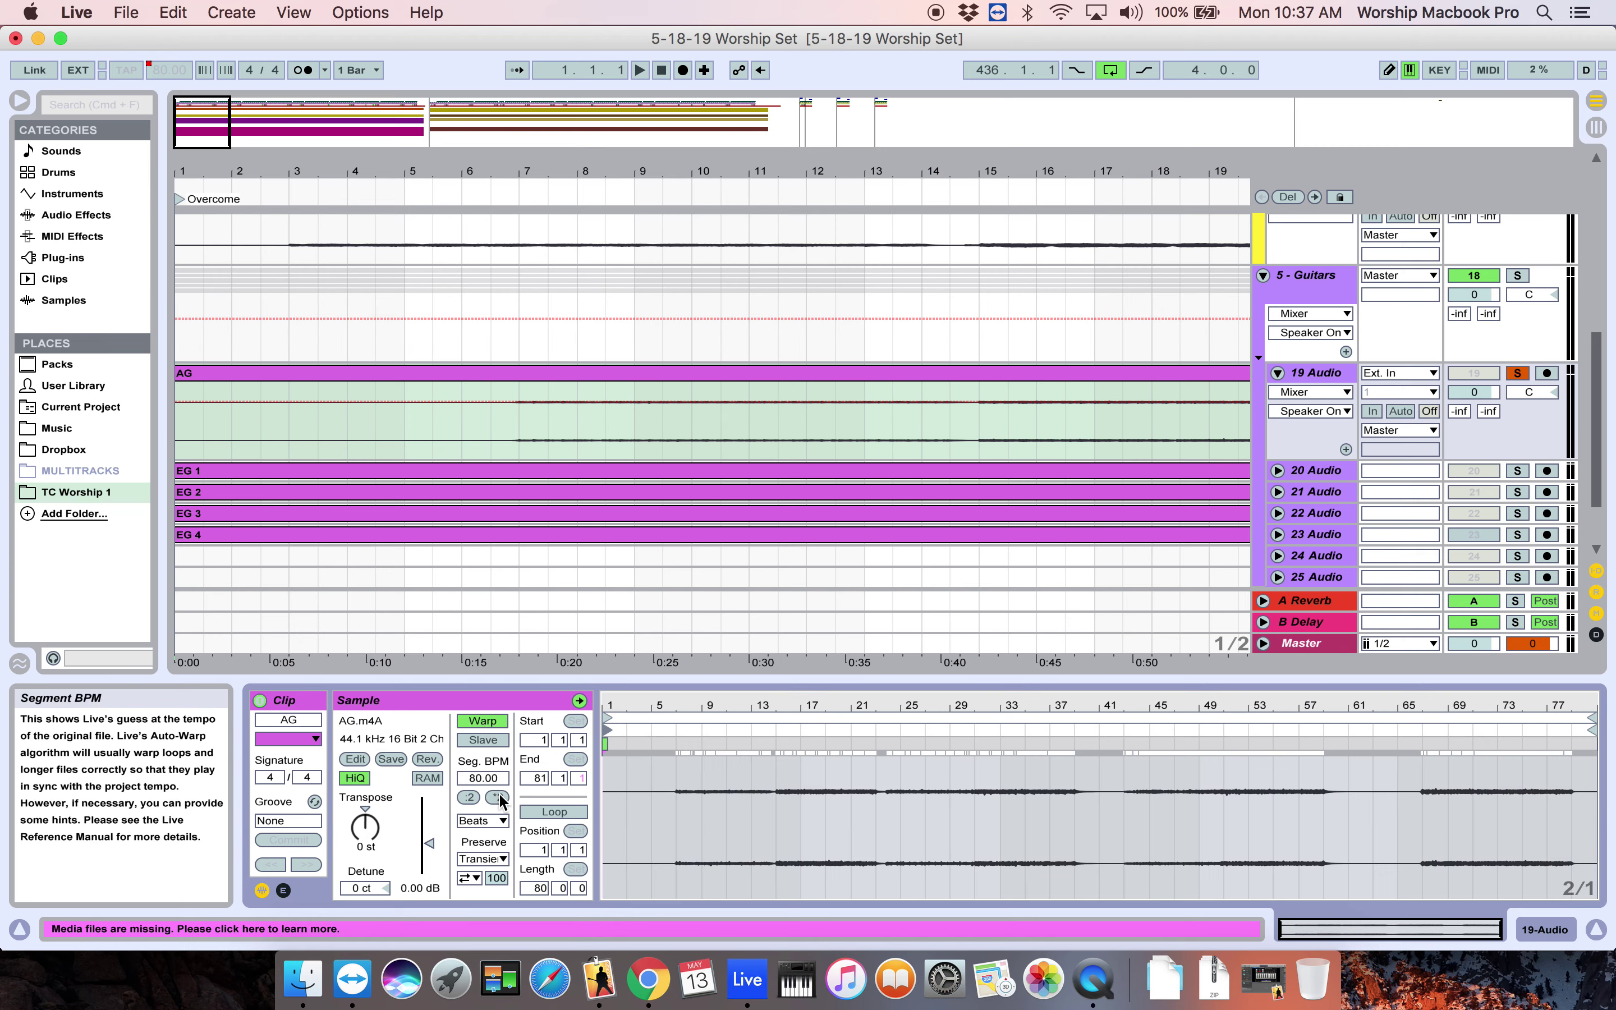
click(481, 821)
click(484, 905)
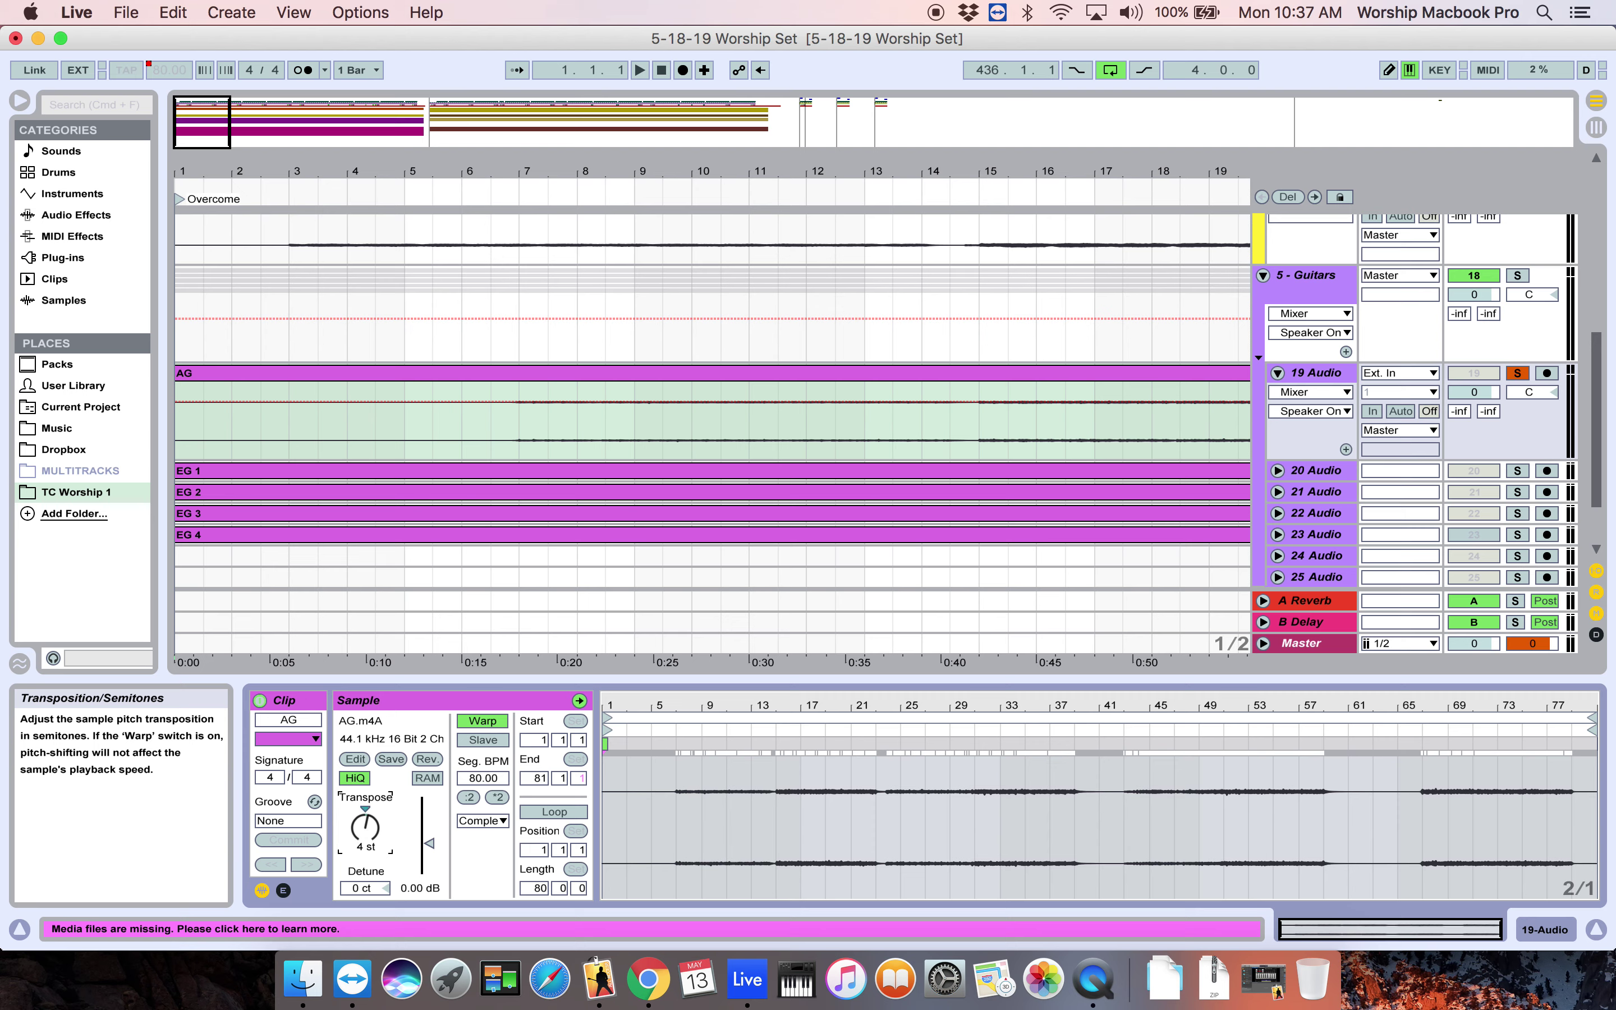
drag(365, 827, 391, 845)
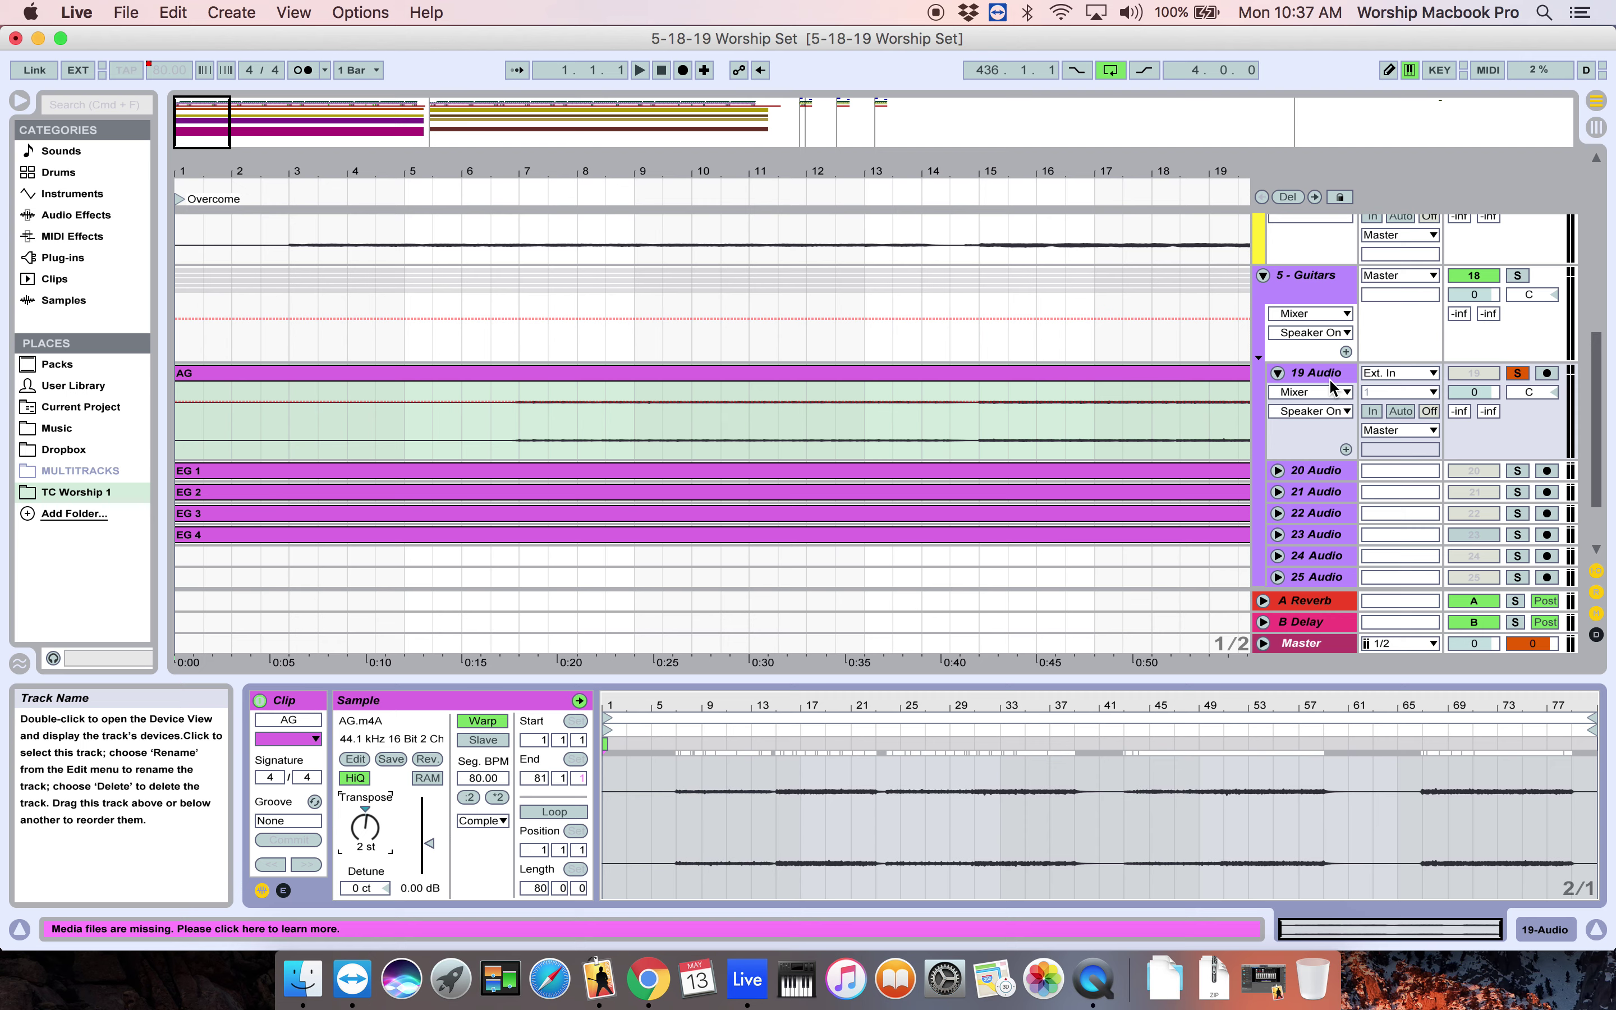
Turn off solo on the AG track and fold the 5 - Guitars group.
click(1523, 375)
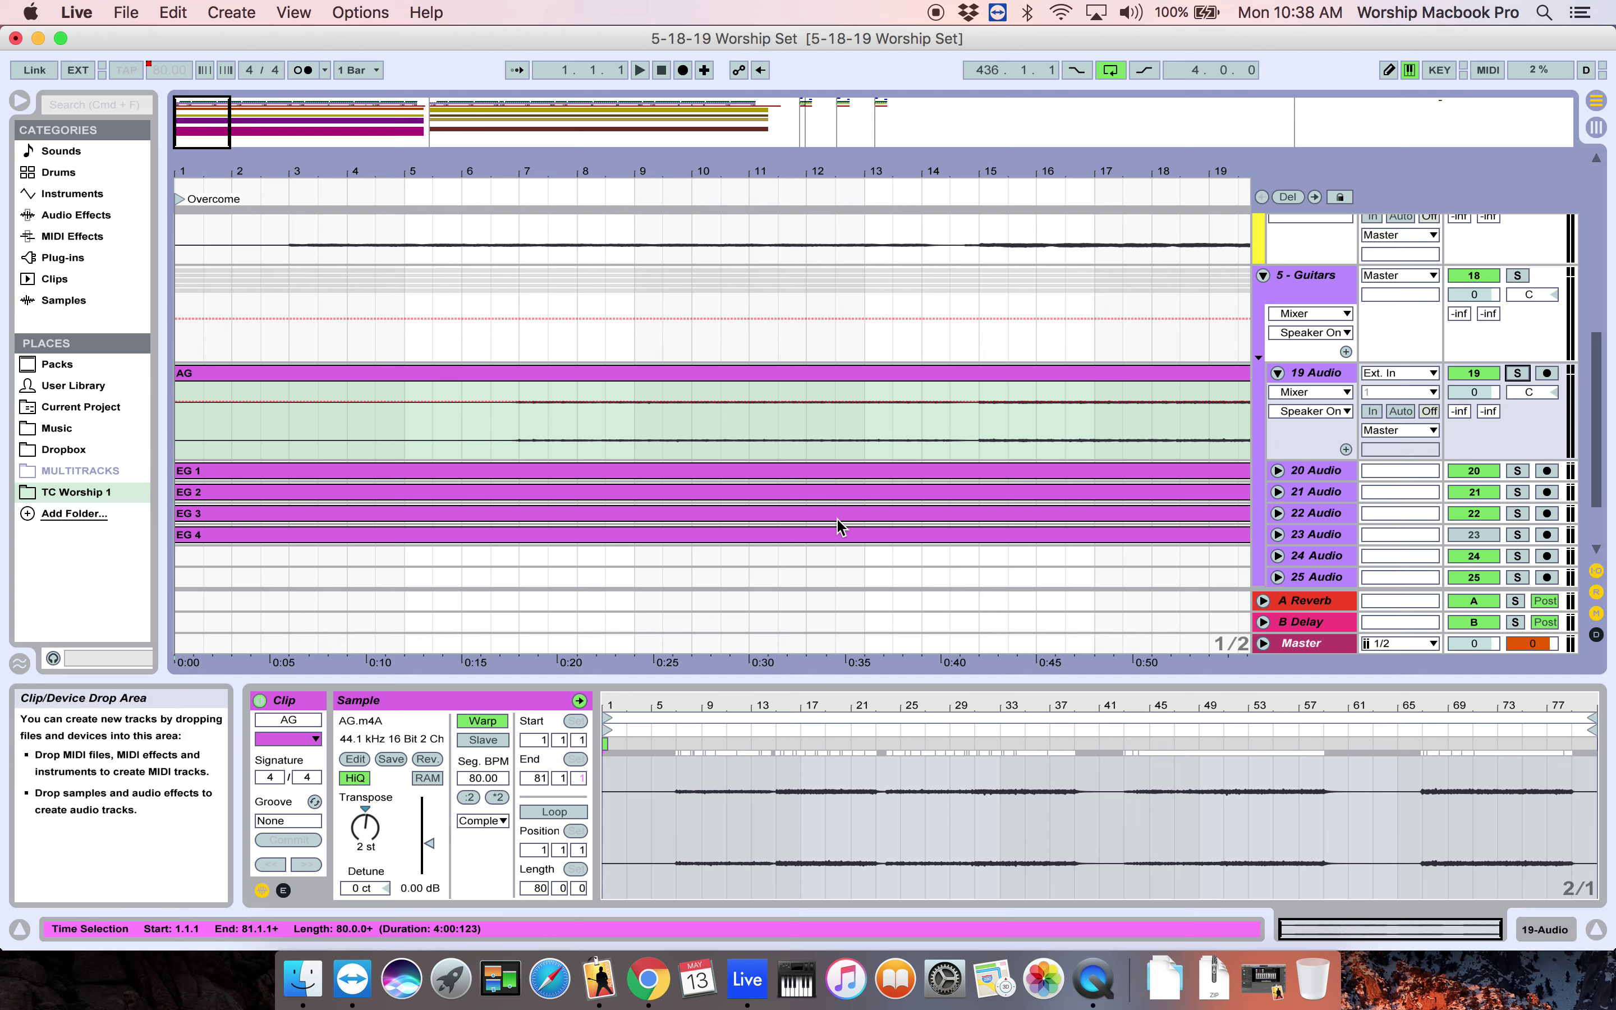
click(1263, 276)
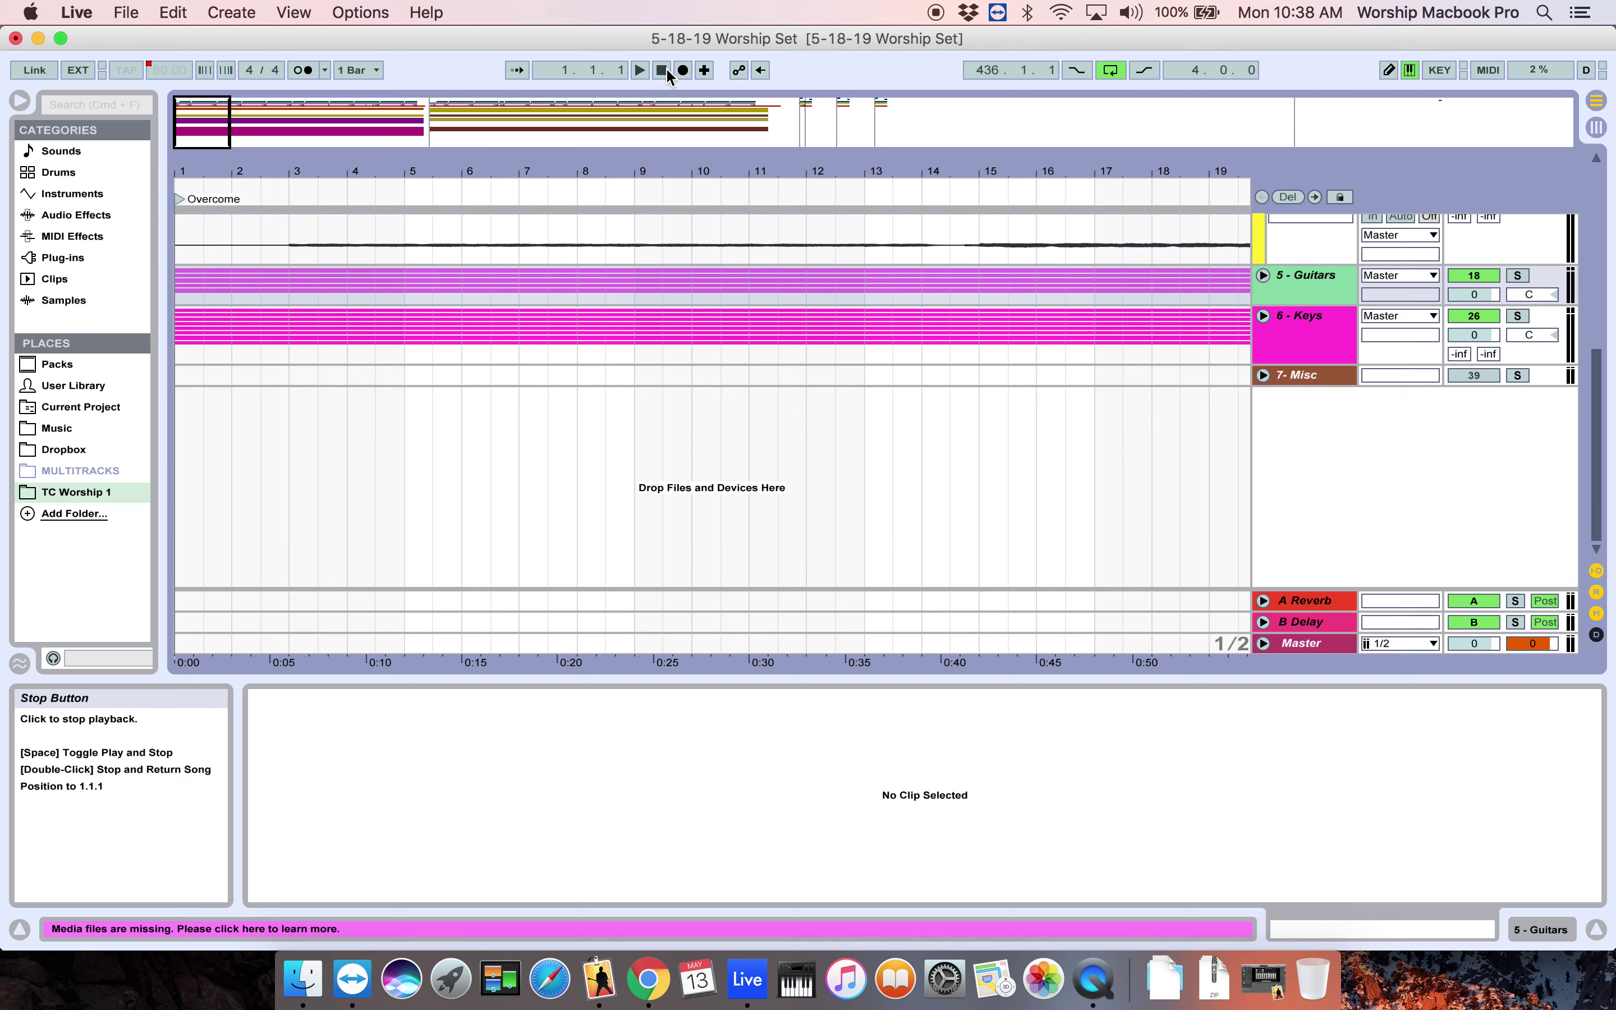